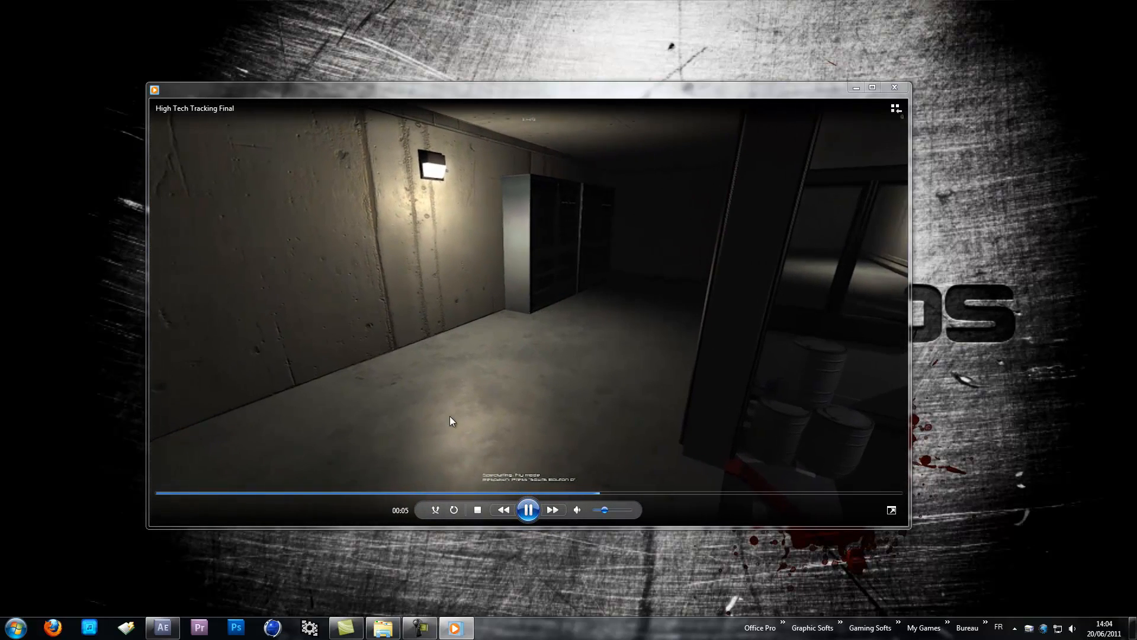
Step: Switch to After Effects and import Office 1.mp4 from the Special Effects folder into the project
click(856, 88)
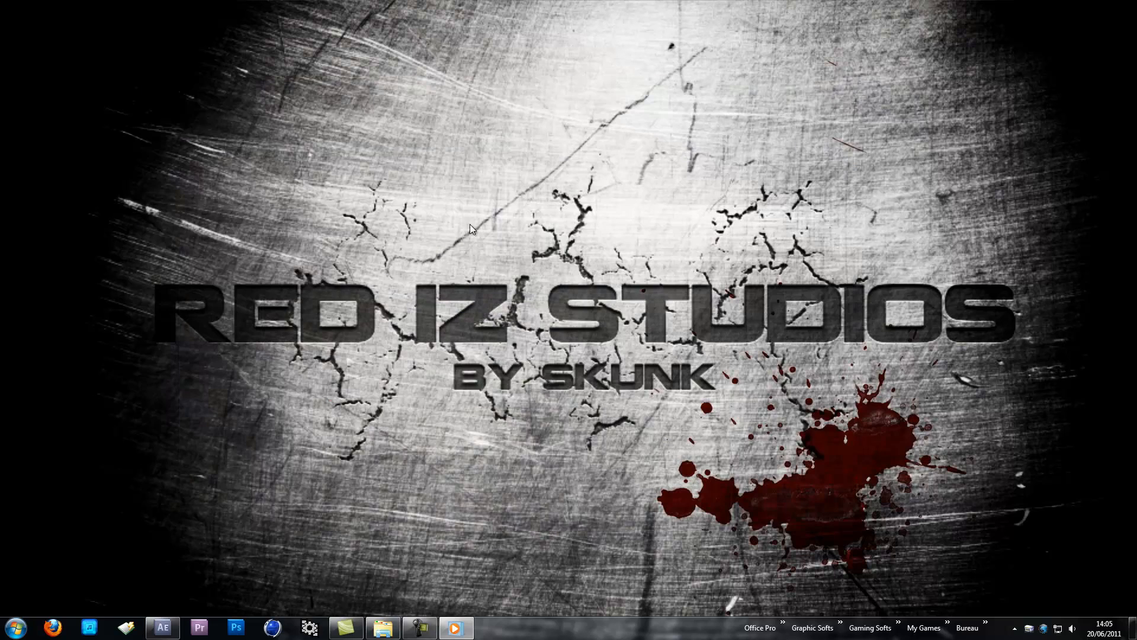
click(162, 630)
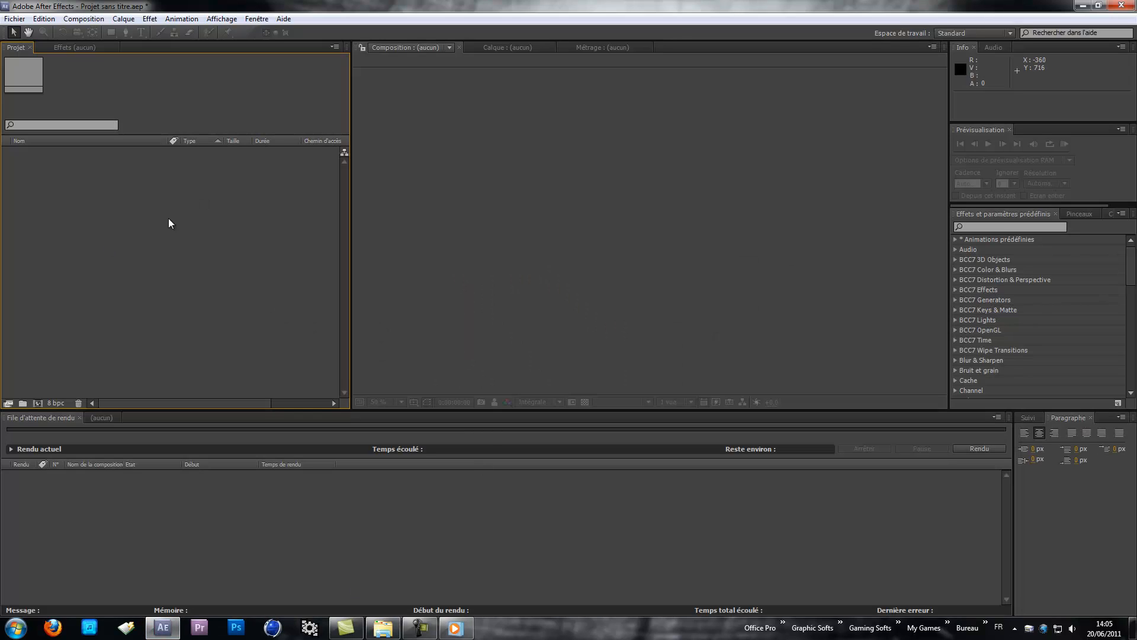
click(383, 628)
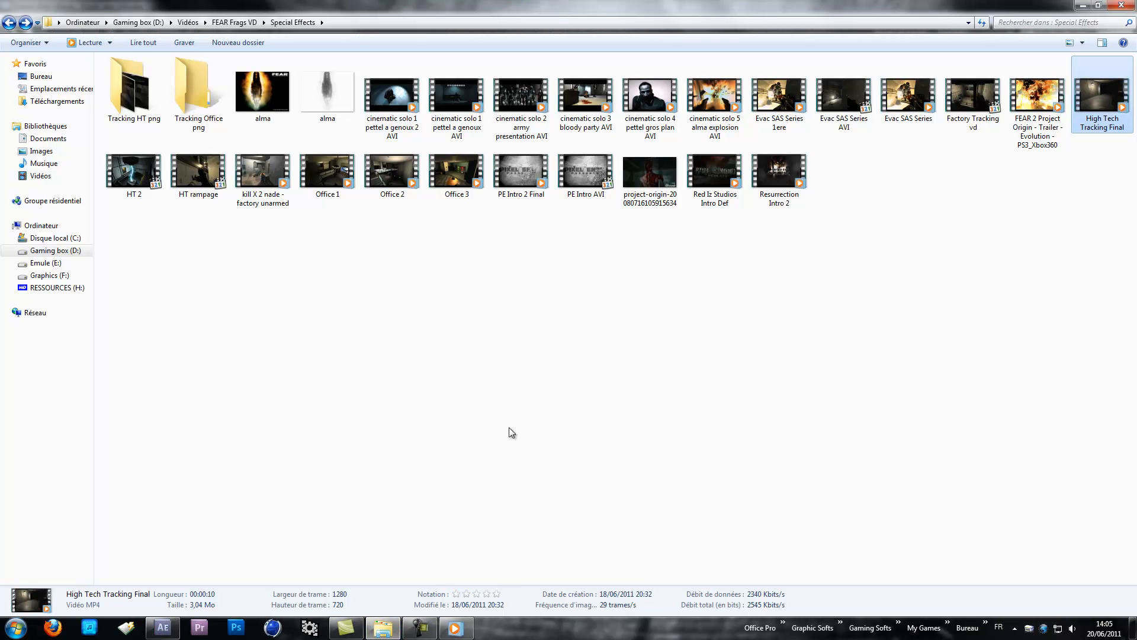
drag(482, 19, 1136, 183)
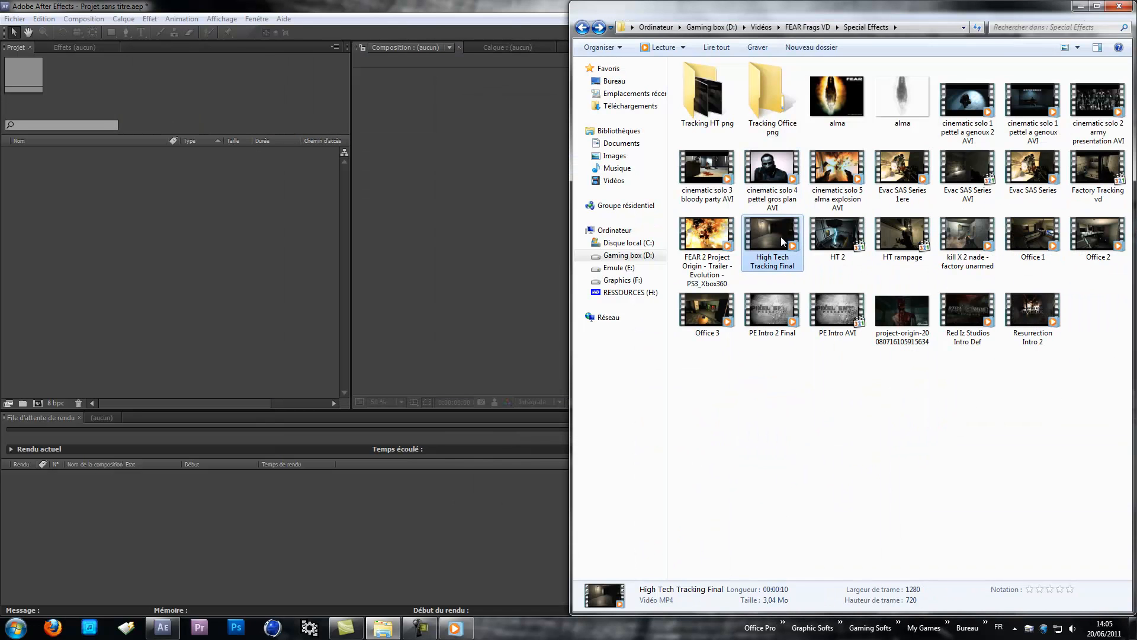
click(890, 236)
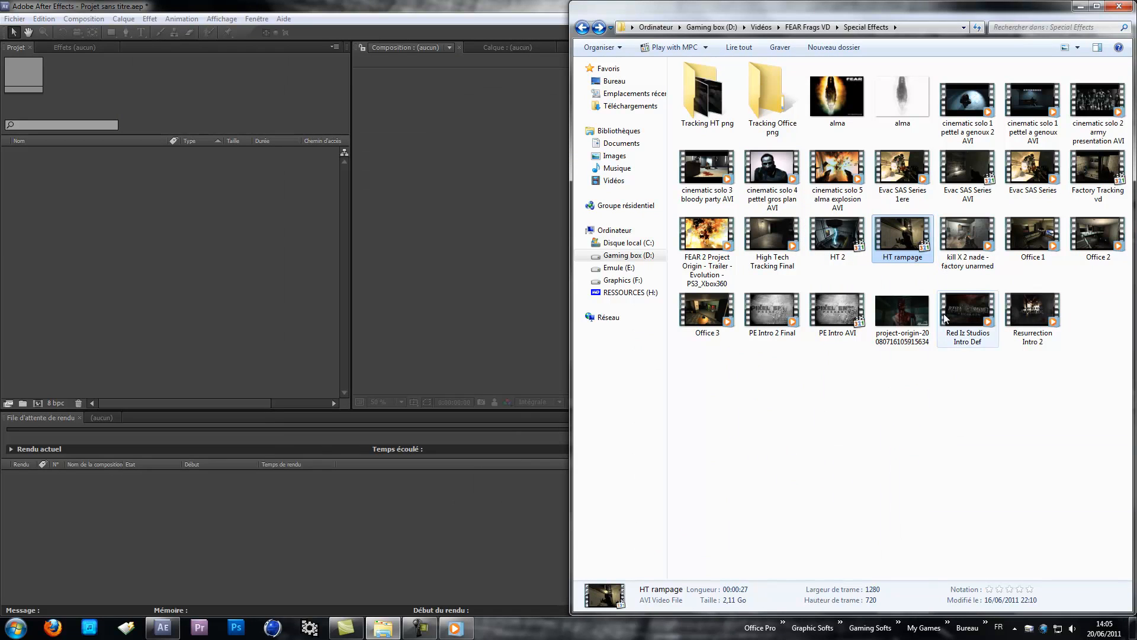
click(1034, 243)
drag(1034, 243, 181, 254)
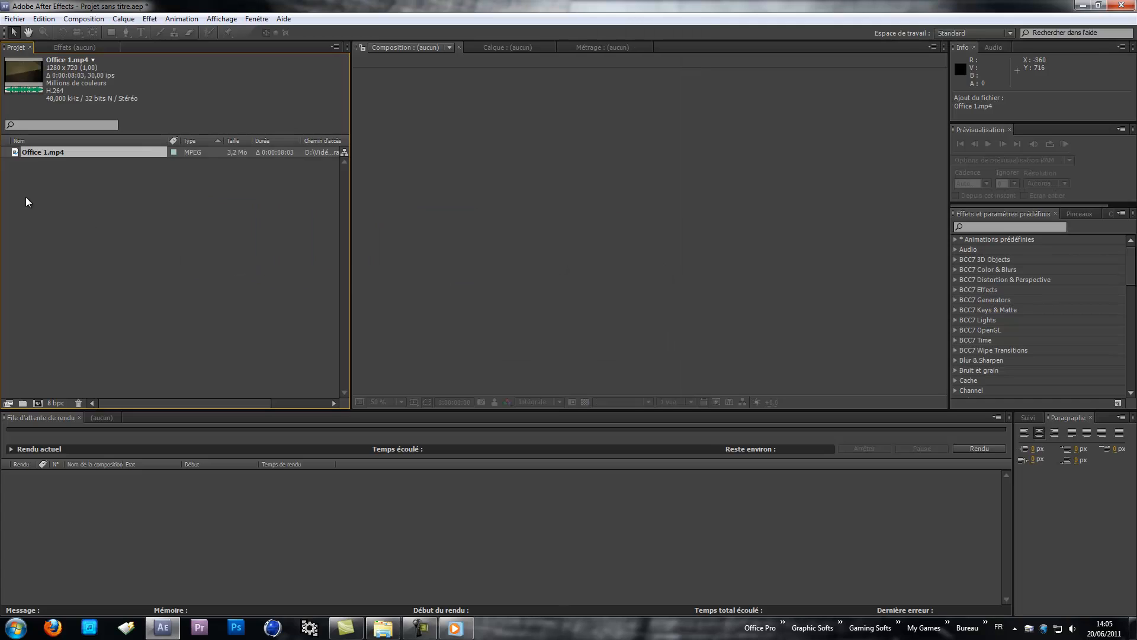
click(26, 197)
click(41, 155)
click(77, 211)
click(36, 155)
click(163, 219)
Step: Create a new composition named "Office Tracking png" at 1280 x 720 px, 25 fps and 8 seconds long
right_click(134, 222)
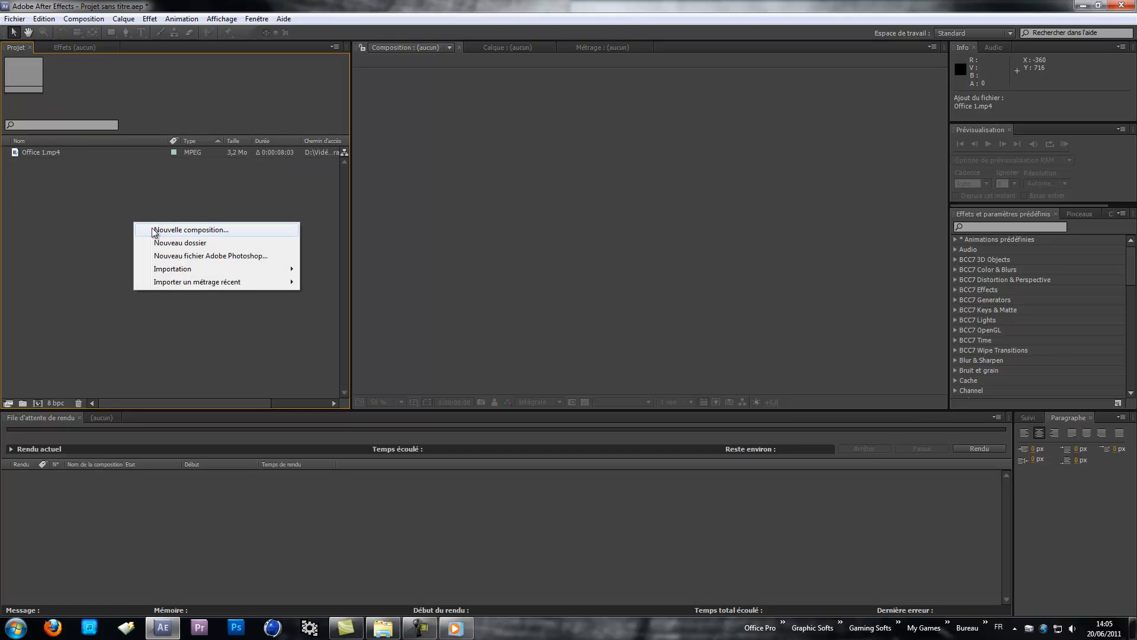
click(153, 231)
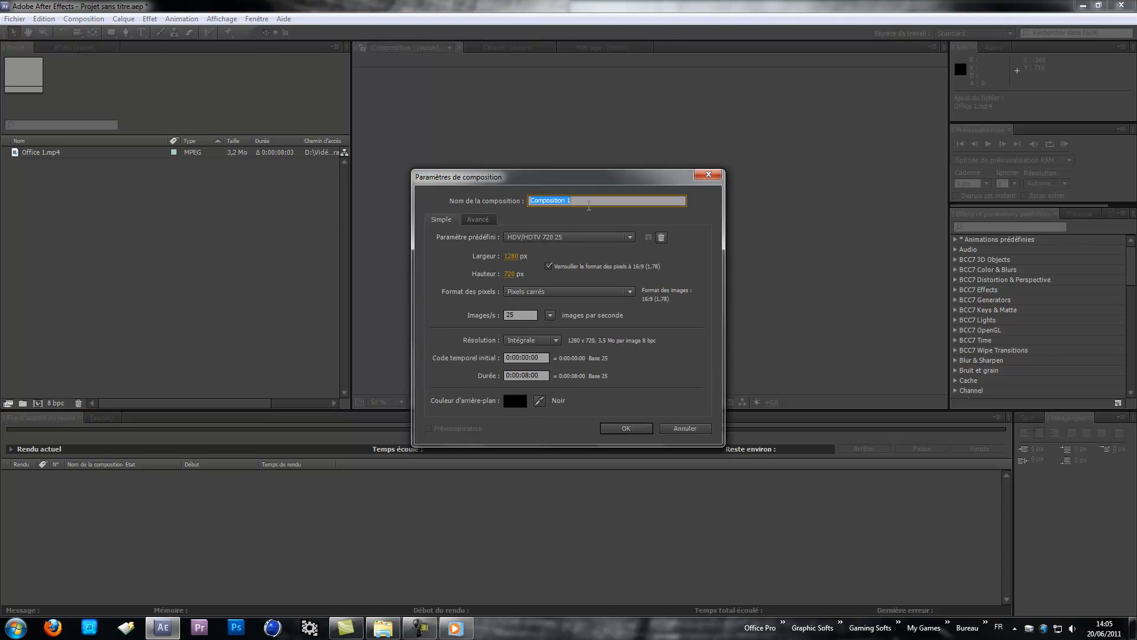
text(Office Tra)
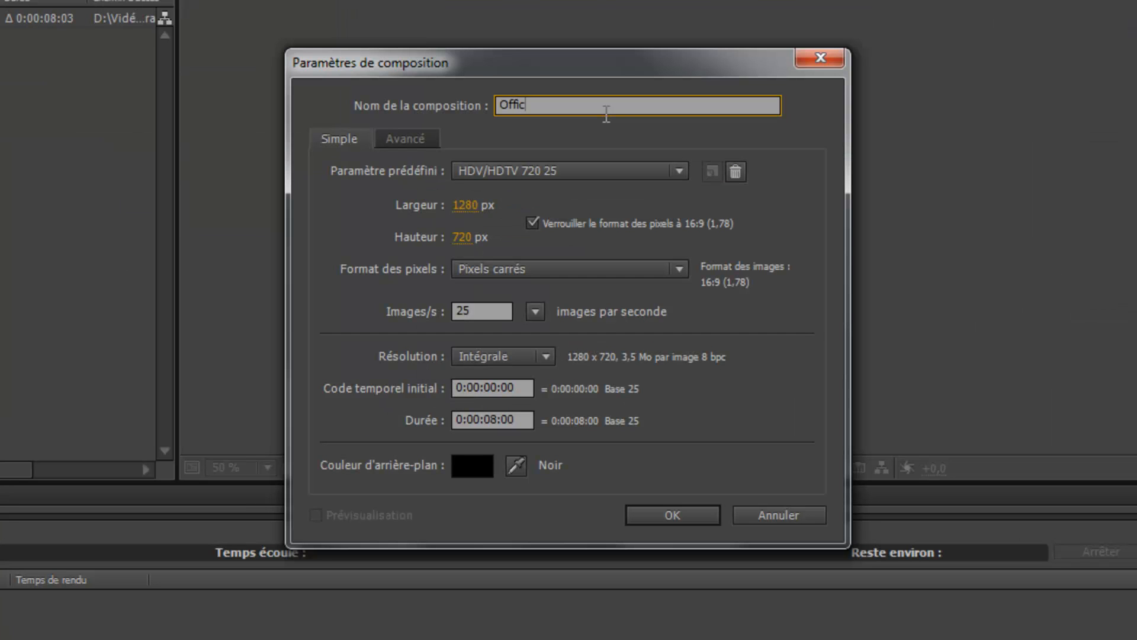
text(cking png)
click(702, 515)
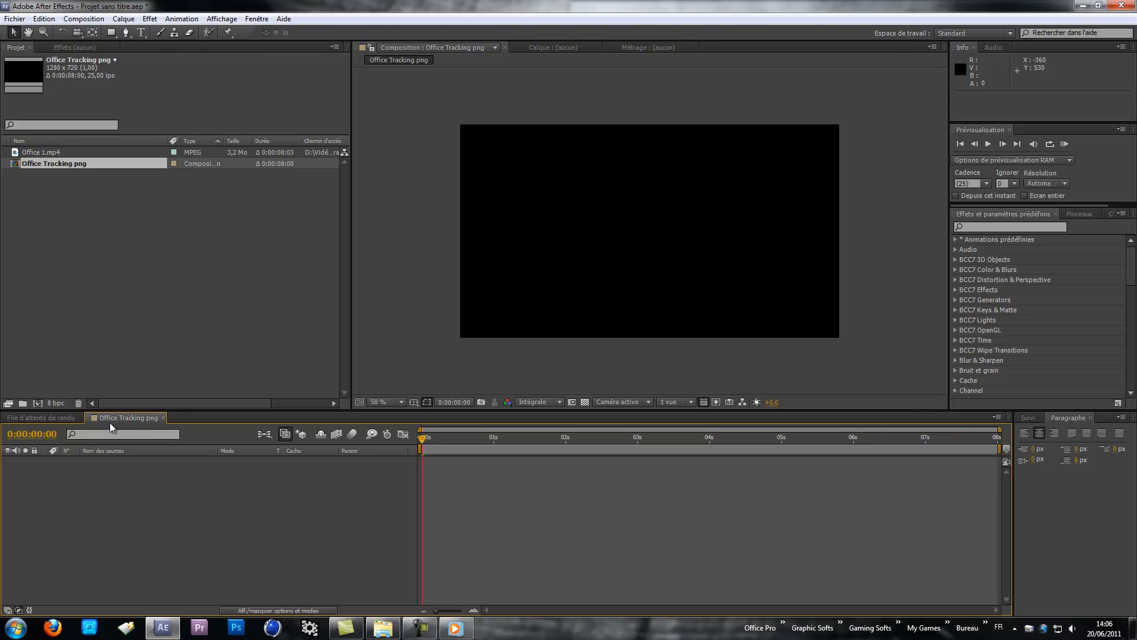
Step: Add Office 1.mp4 to the Office Tracking png composition and stretch it horizontally to about 112% to cover the black side bars
drag(36, 152, 104, 491)
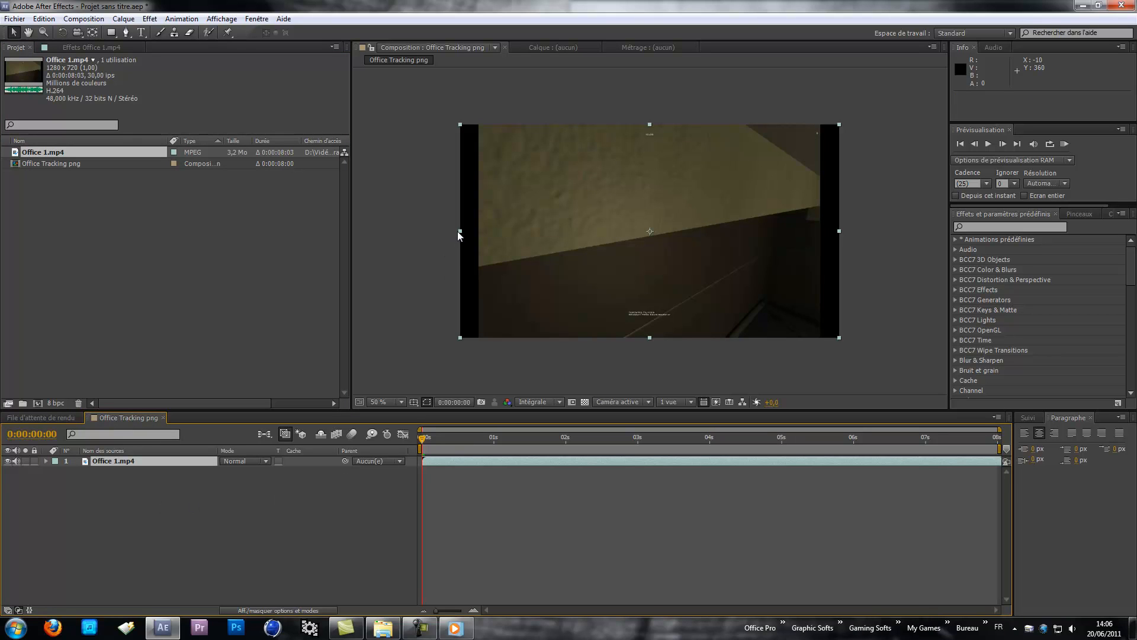
drag(460, 231, 438, 236)
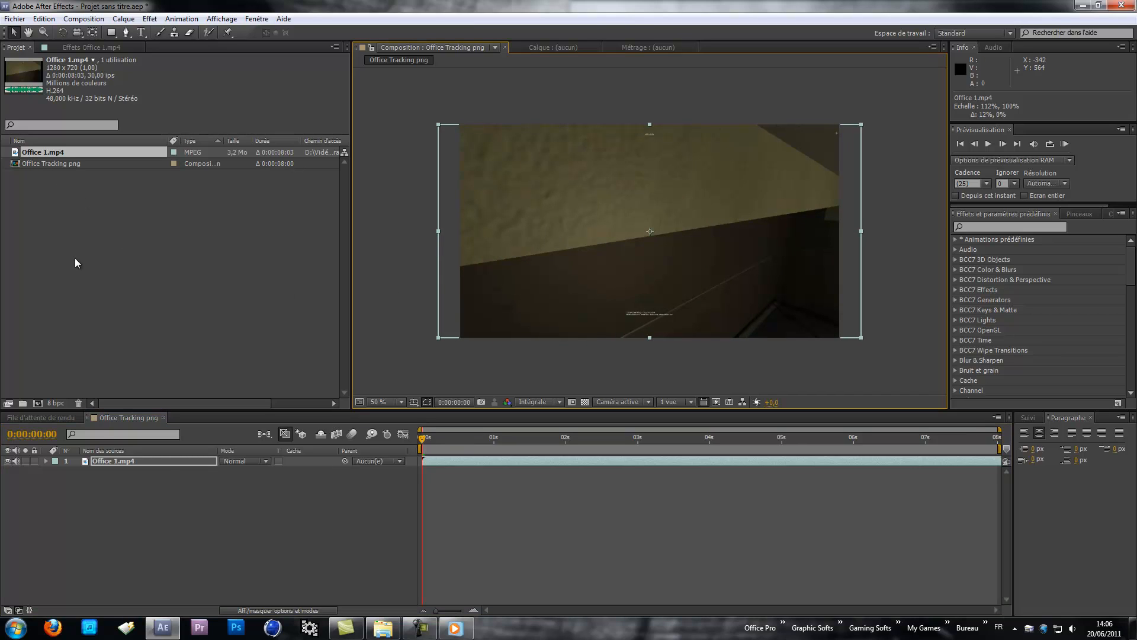
click(143, 506)
click(103, 231)
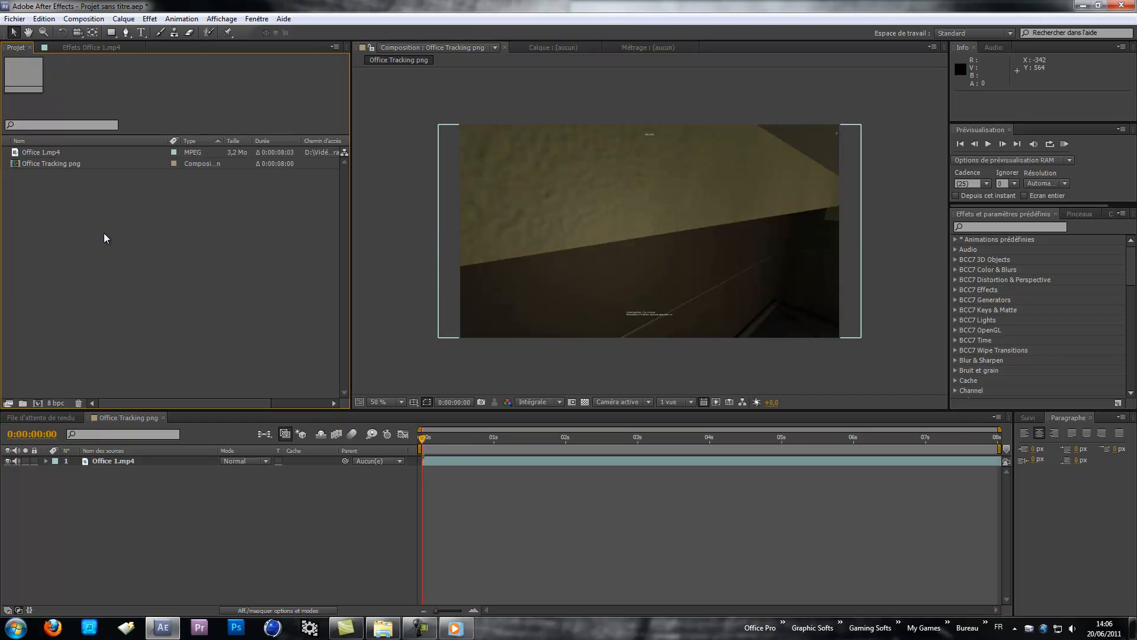
Step: Add the Office Tracking png composition to the render queue
click(26, 418)
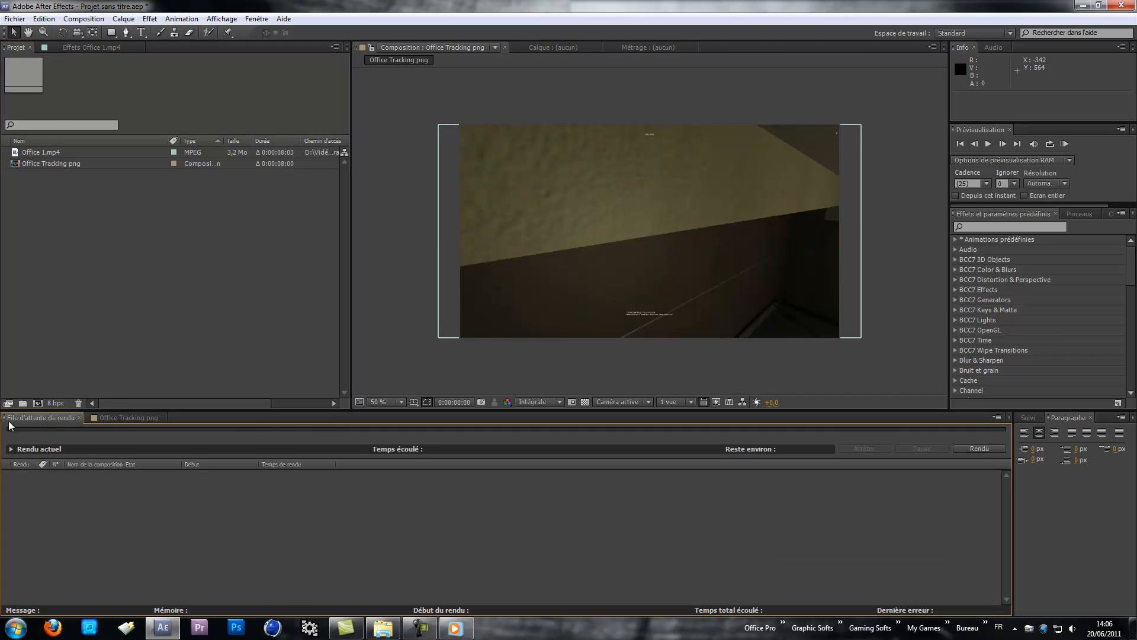
click(121, 419)
click(37, 416)
click(102, 416)
click(37, 417)
click(256, 19)
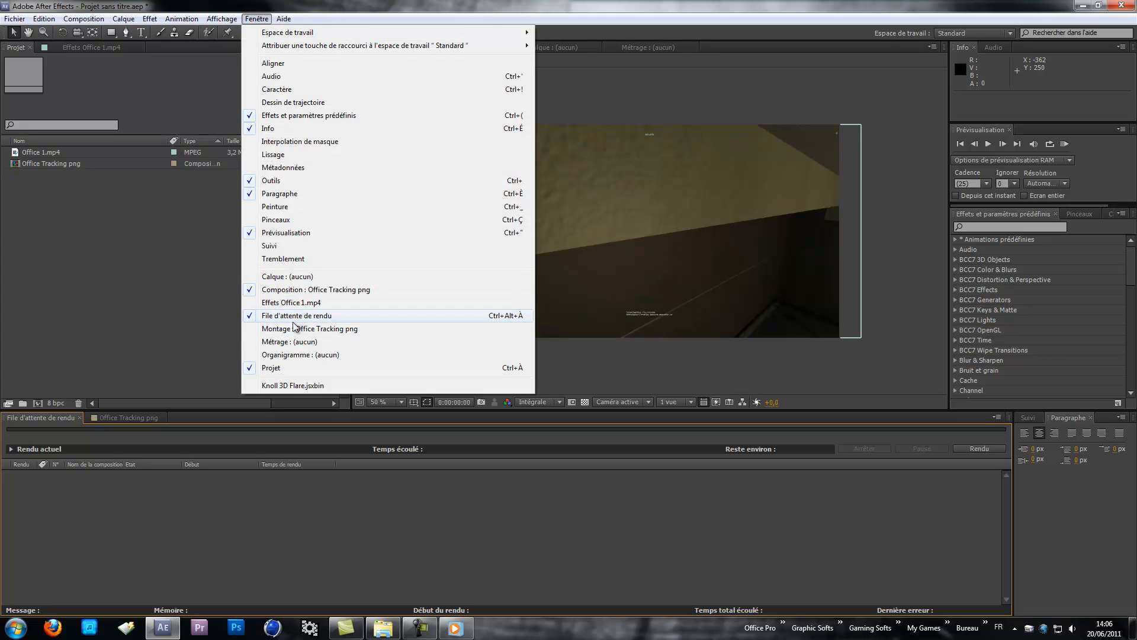
click(148, 511)
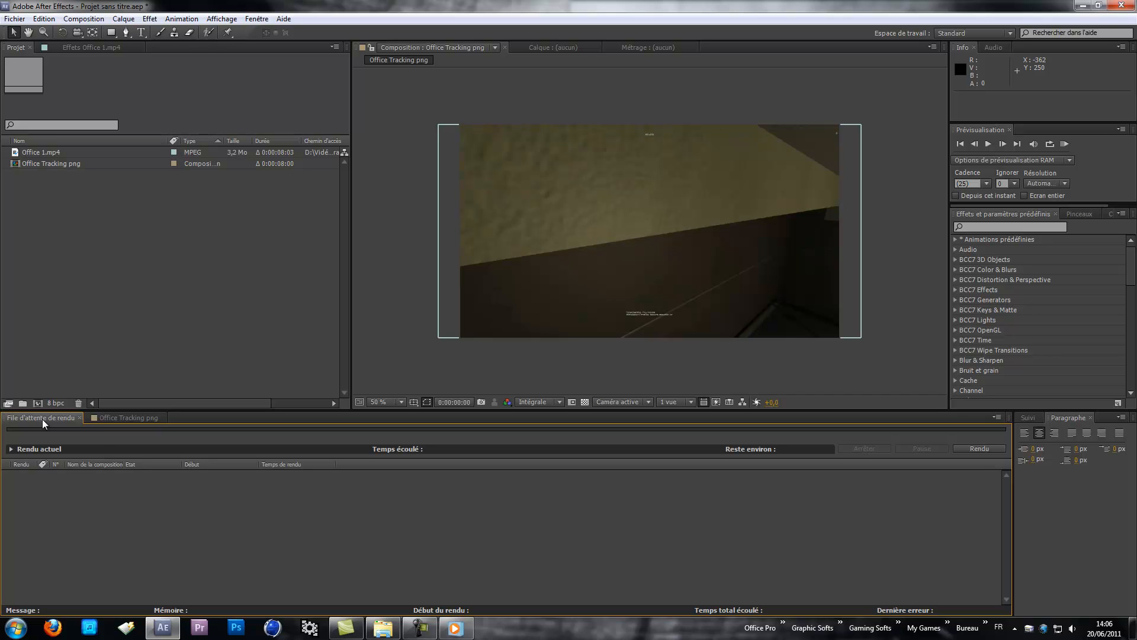
drag(41, 160, 107, 498)
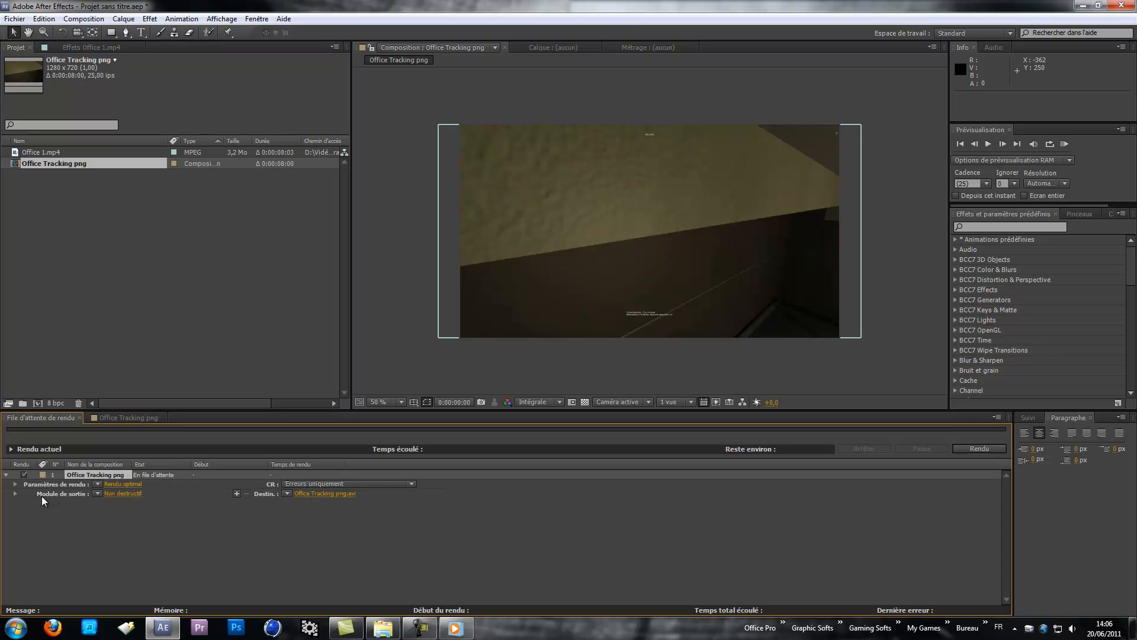
Step: Set the output module format of the queued Office Tracking png render to PNG sequence (Séquence PNG)
click(120, 494)
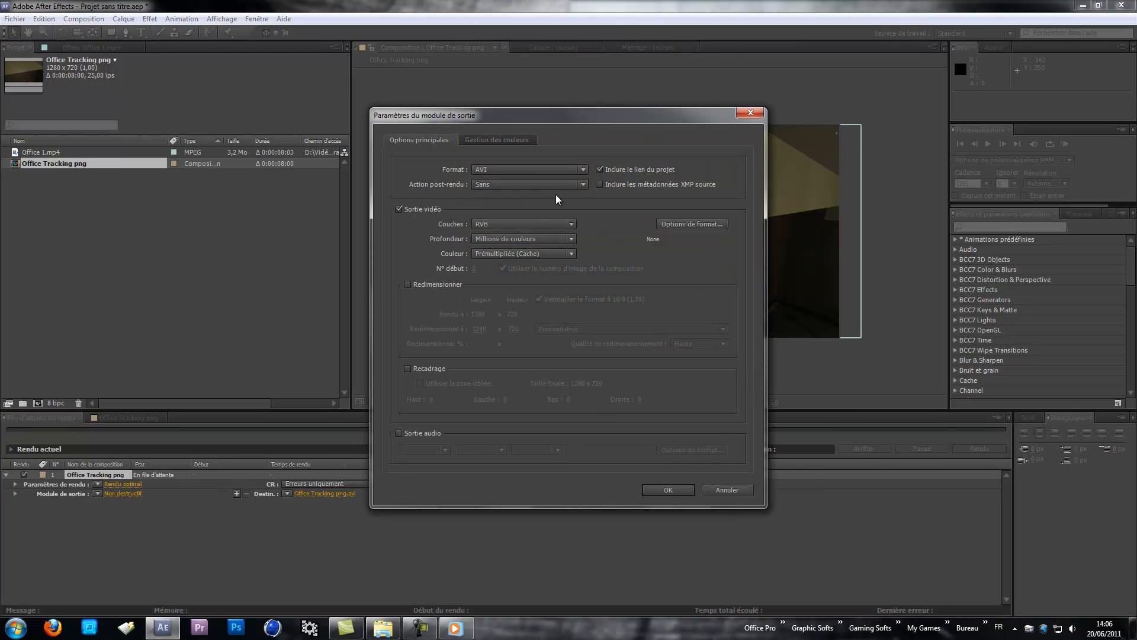
click(583, 169)
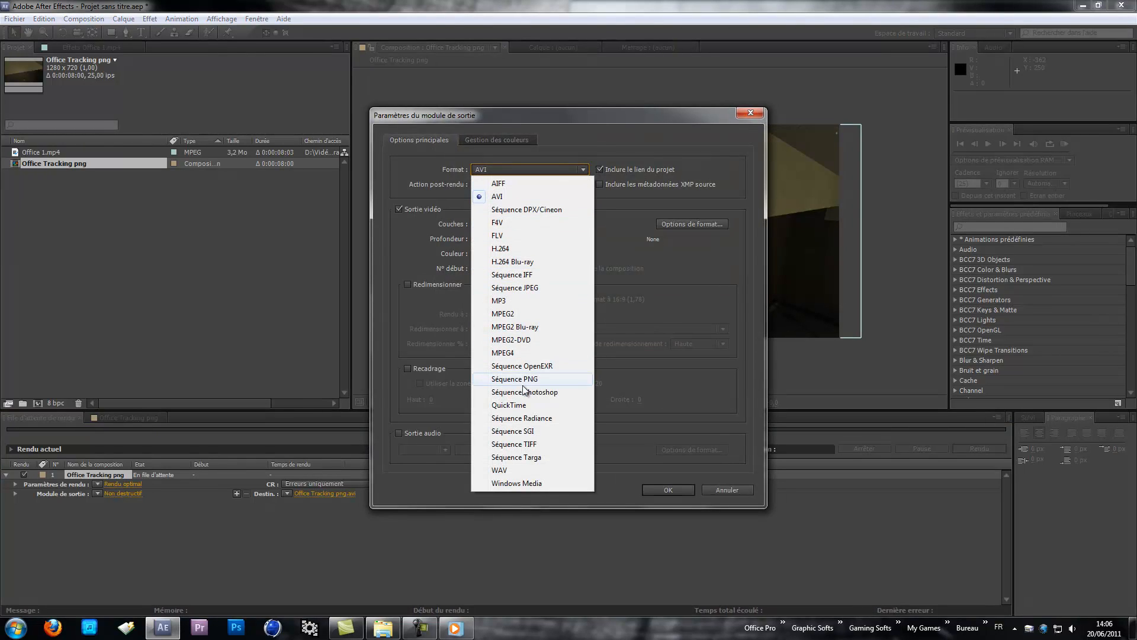
click(516, 379)
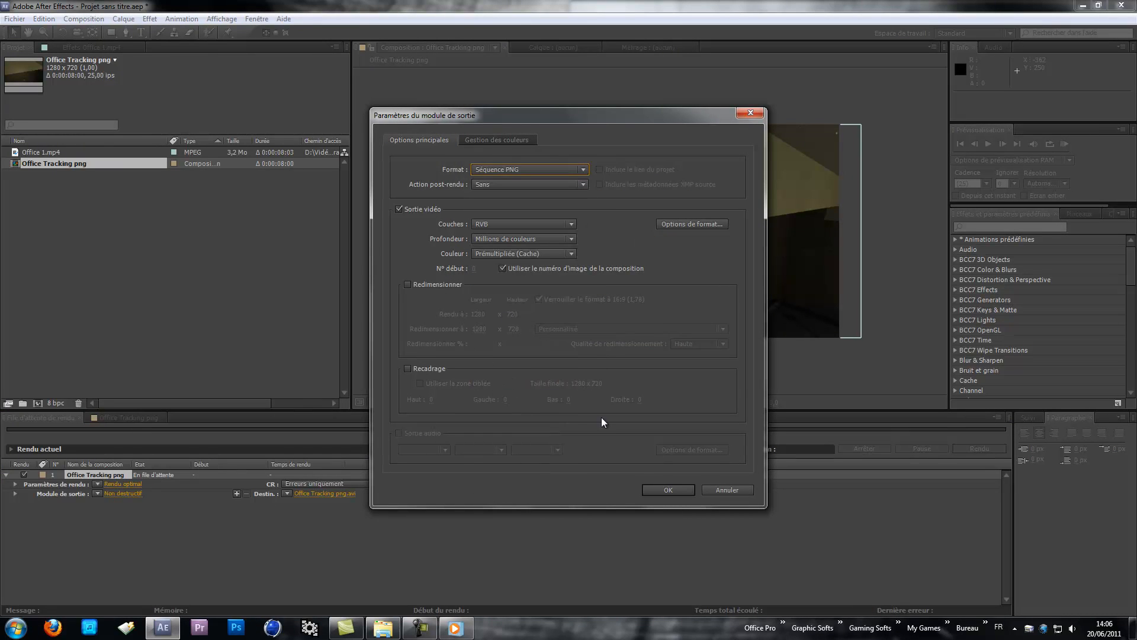
click(665, 491)
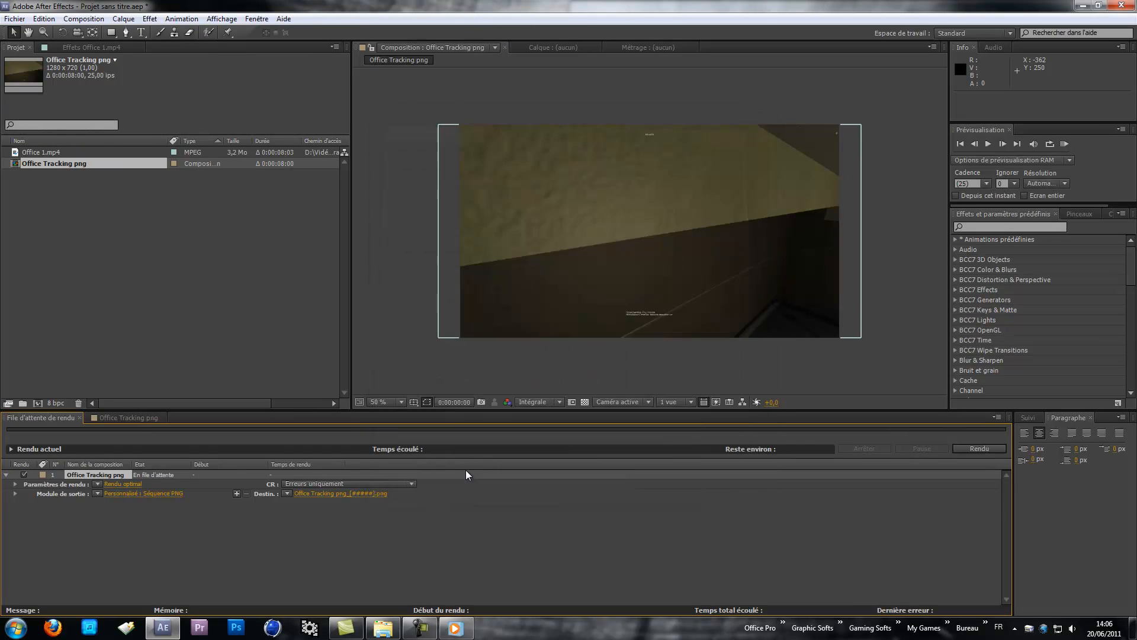
Step: Set the PNG sequence's output destination to the Tracking Office png folder and start the render
click(314, 492)
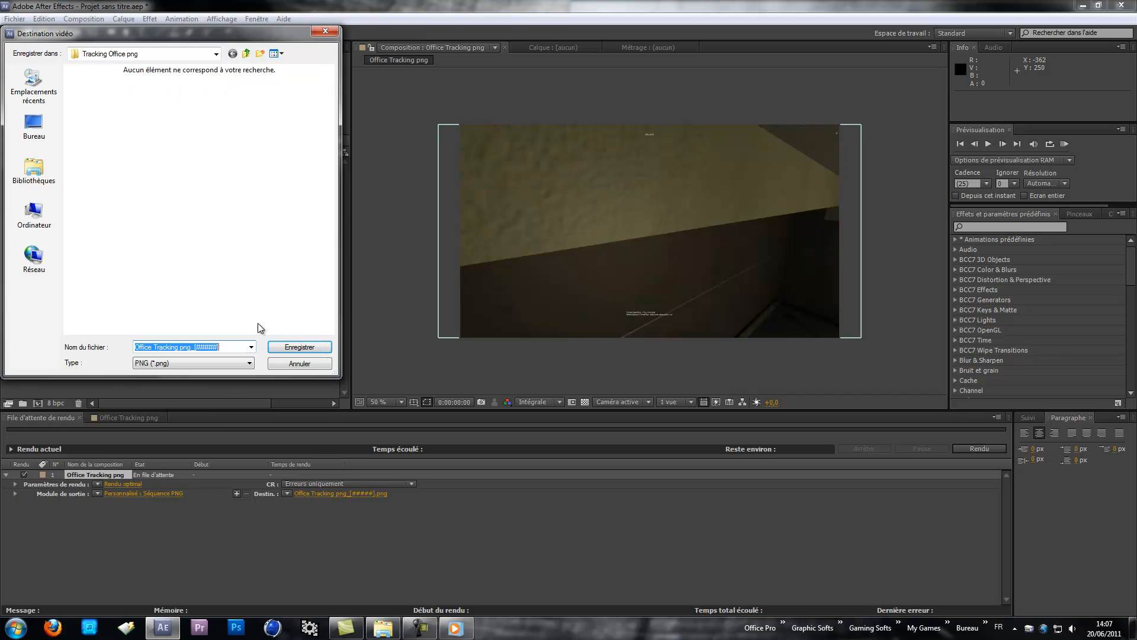
click(300, 349)
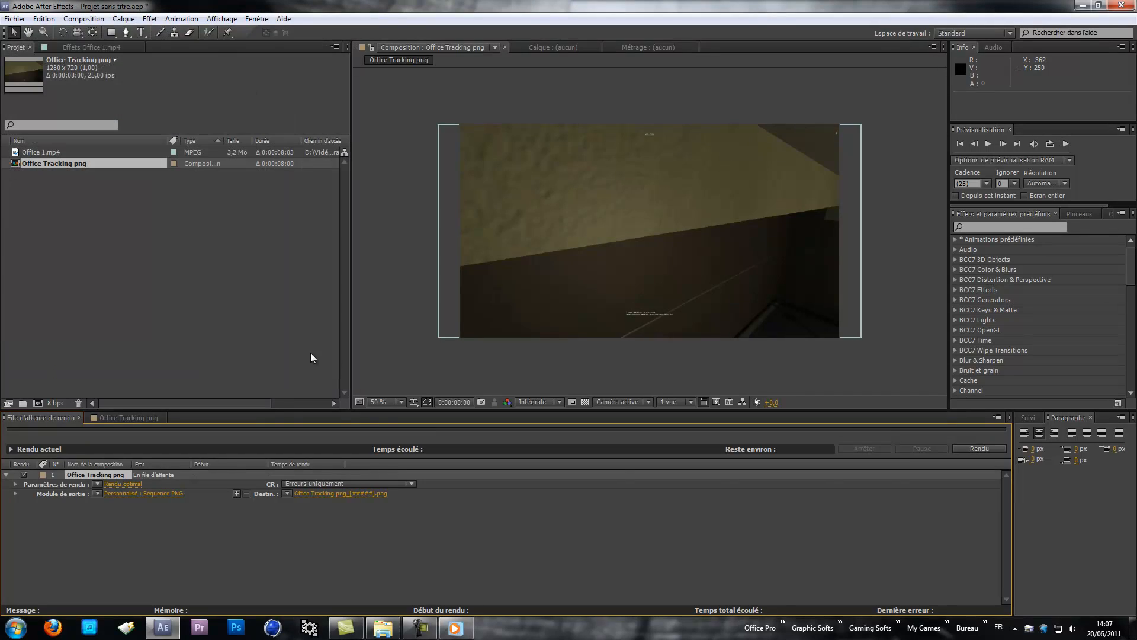
click(980, 449)
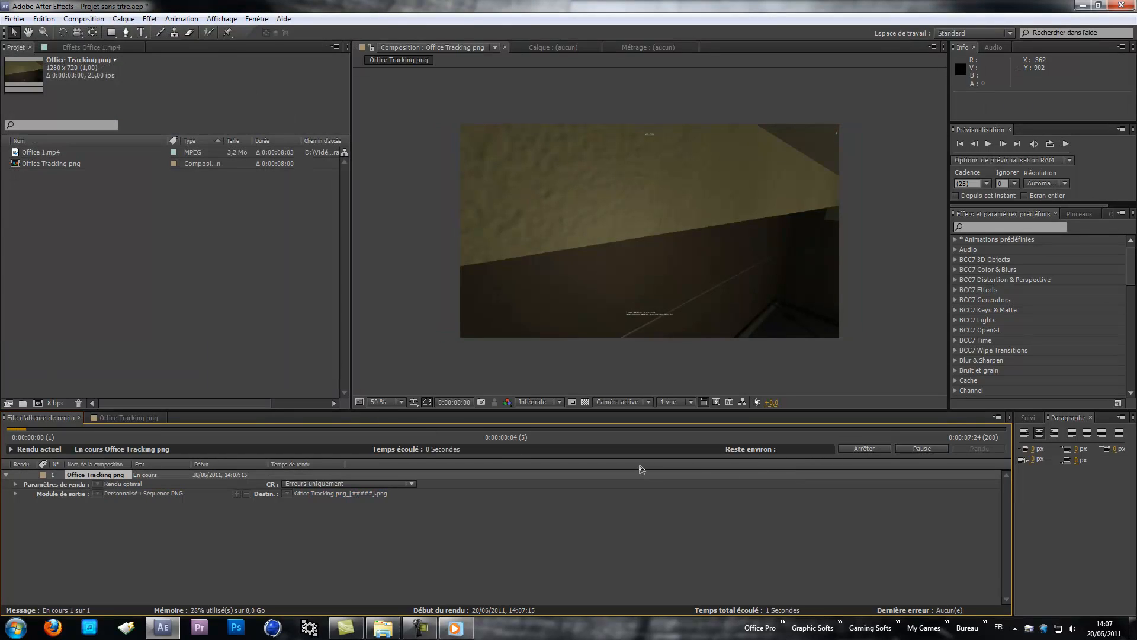
click(423, 633)
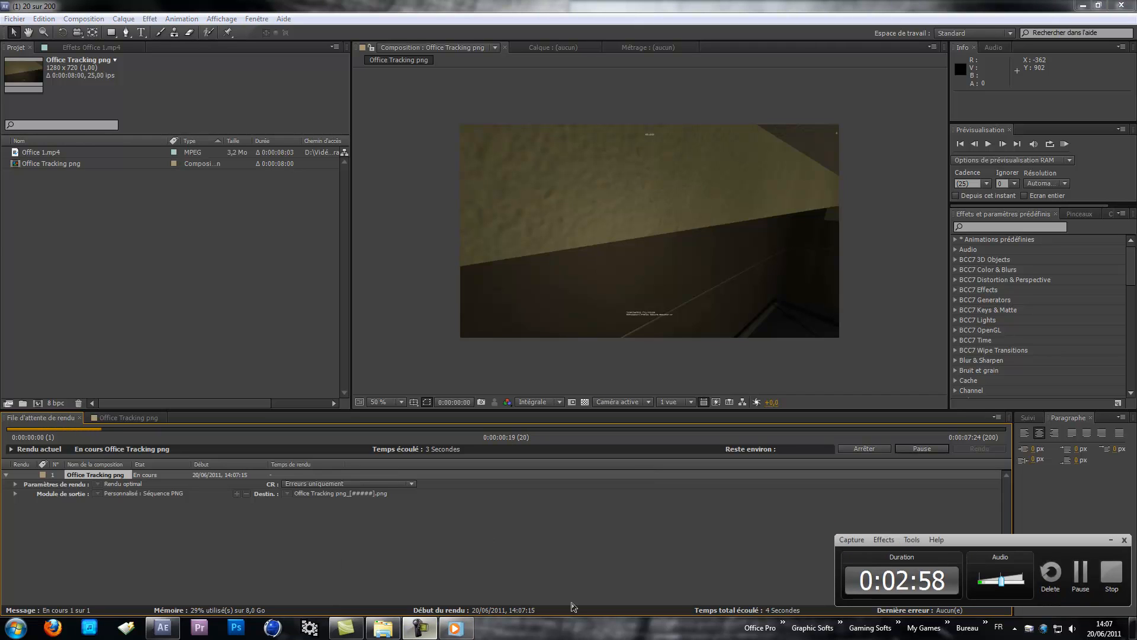
click(1082, 575)
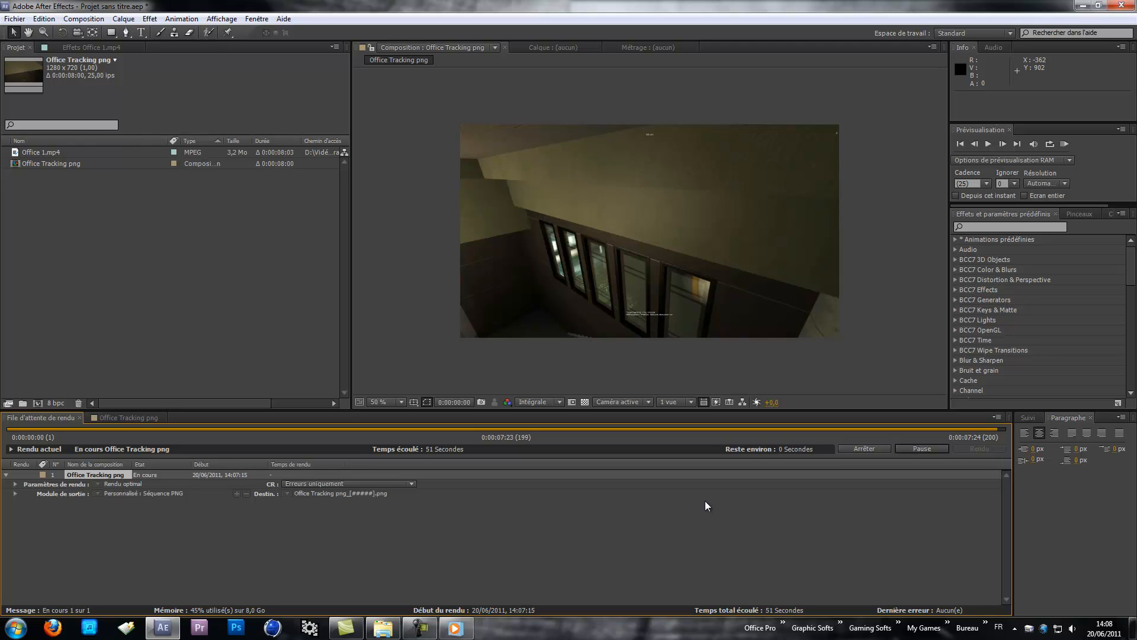
click(90, 306)
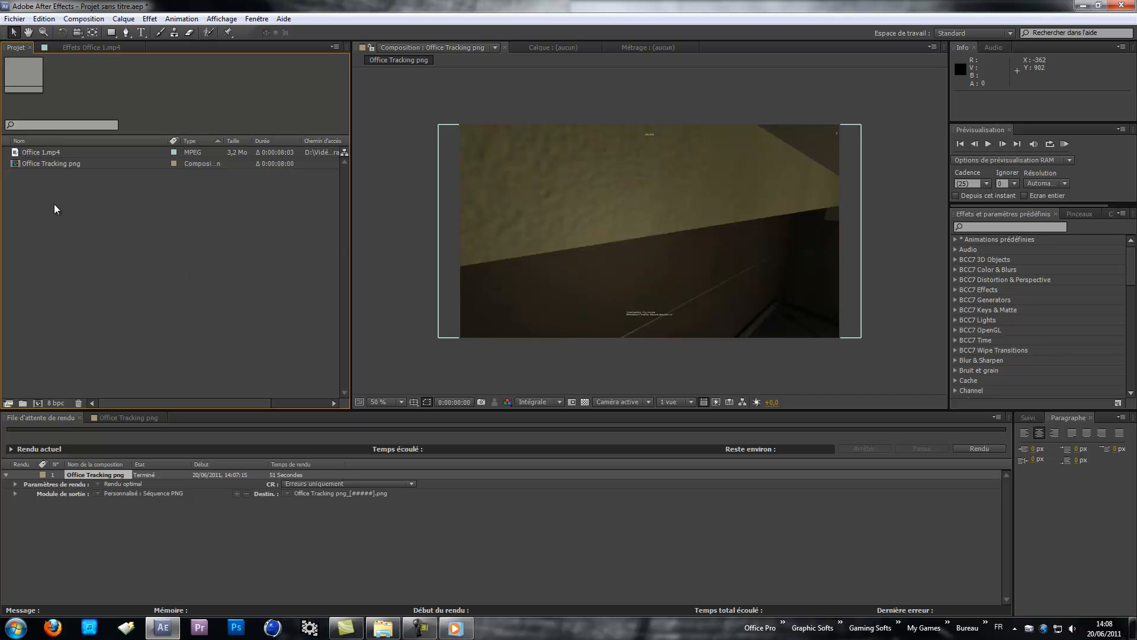
double_click(105, 208)
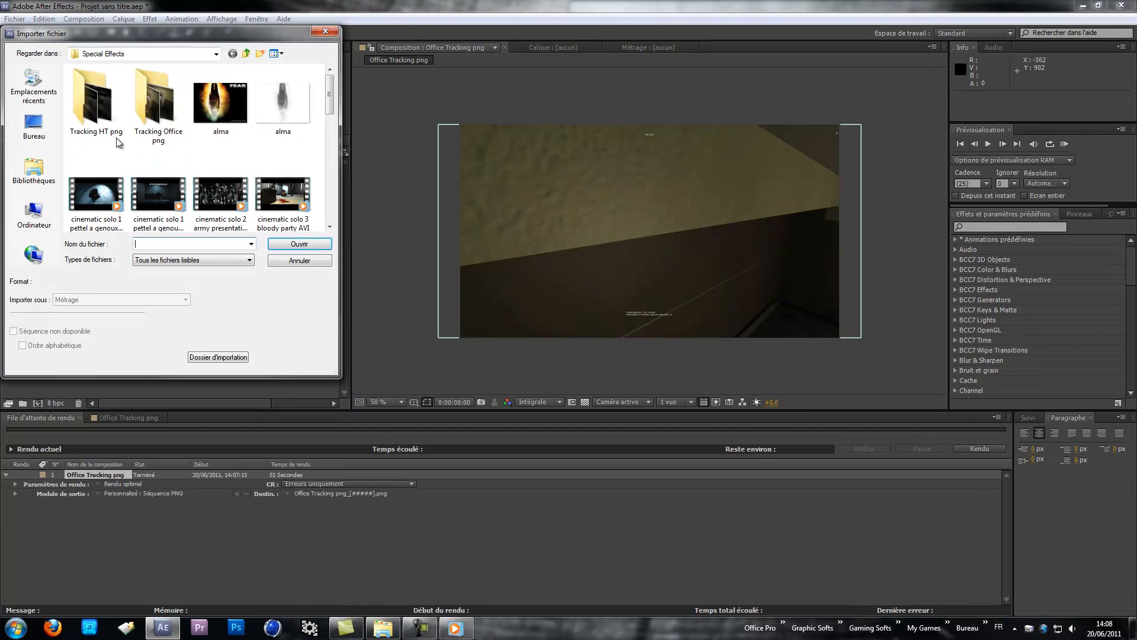
double_click(144, 113)
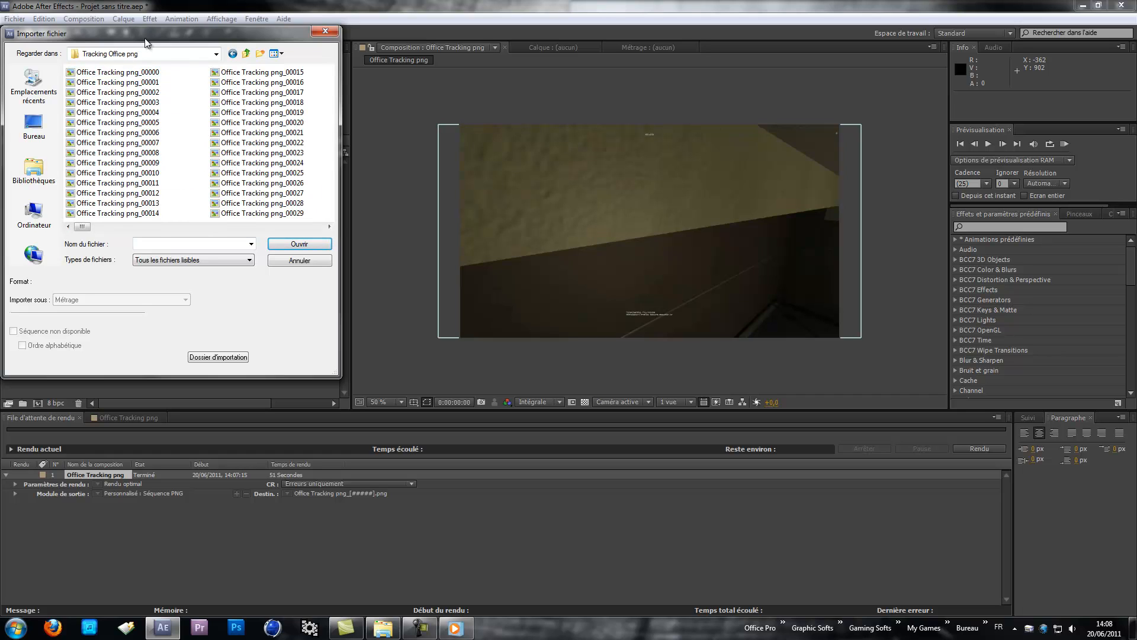
drag(149, 36, 231, 56)
click(400, 54)
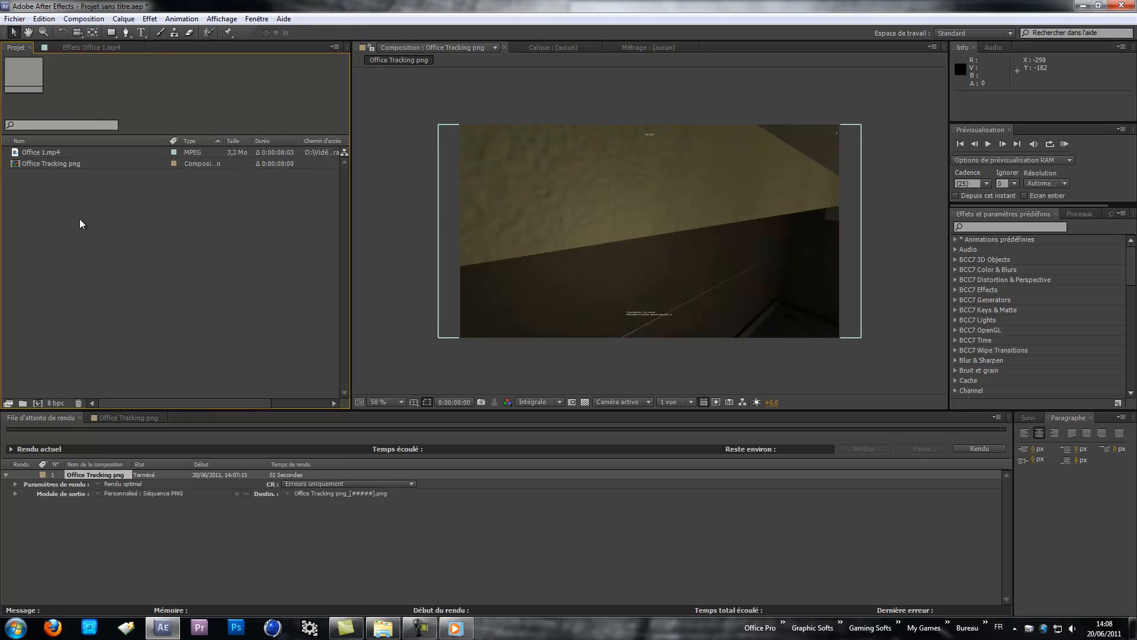
Step: Import the rendered frames from the Tracking Office png folder as a PNG sequence, starting from Office Tracking png_00000
double_click(82, 222)
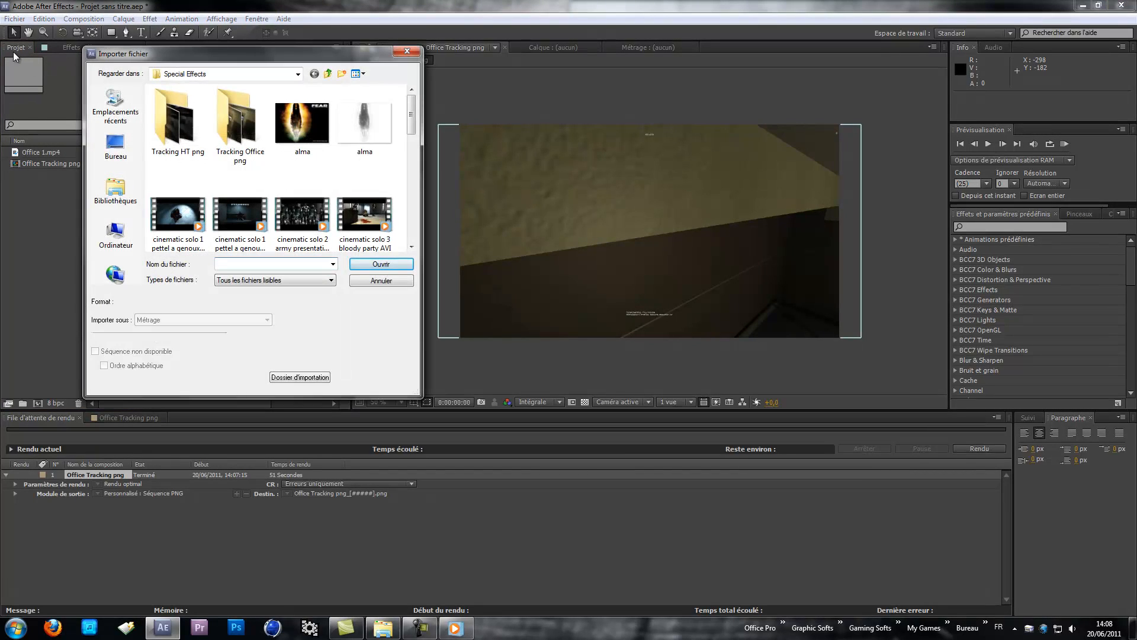
double_click(242, 126)
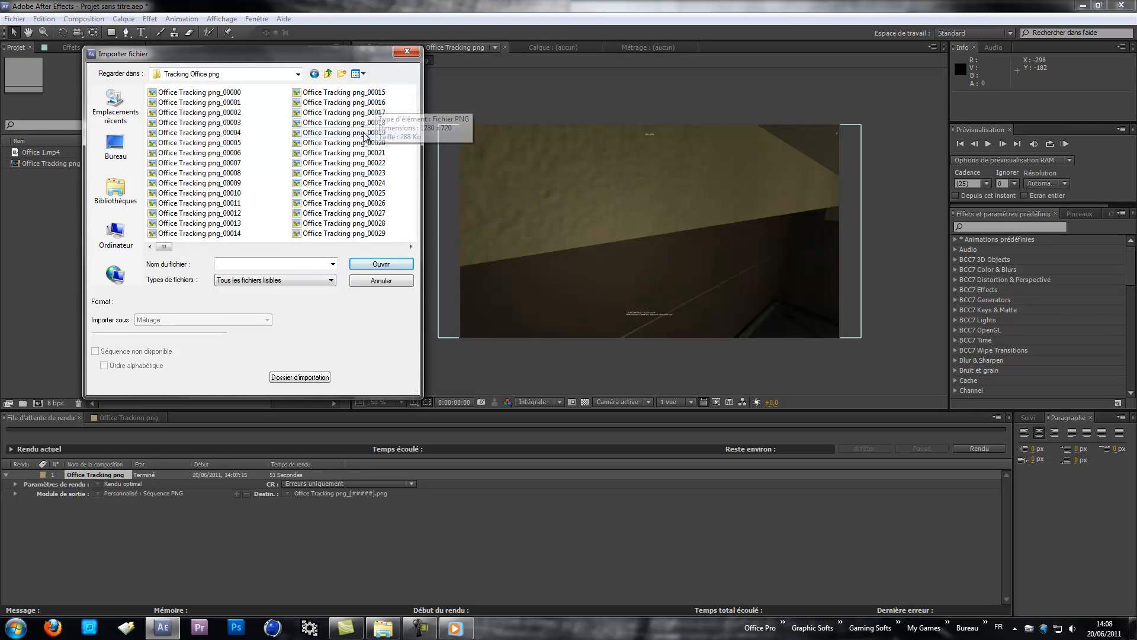
click(191, 93)
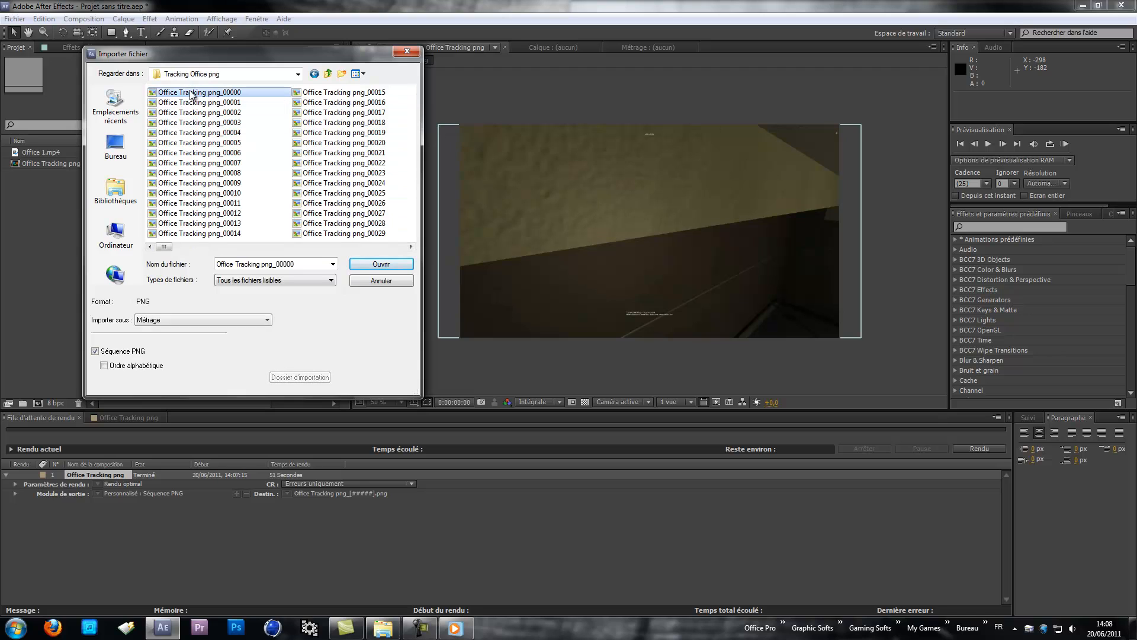
click(380, 265)
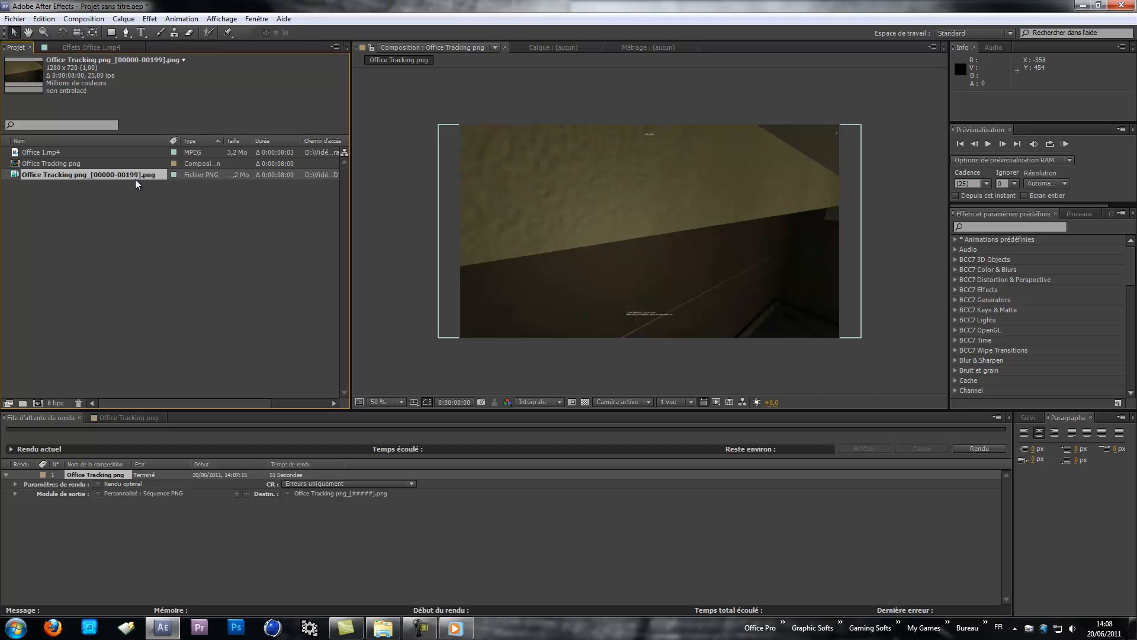
click(101, 226)
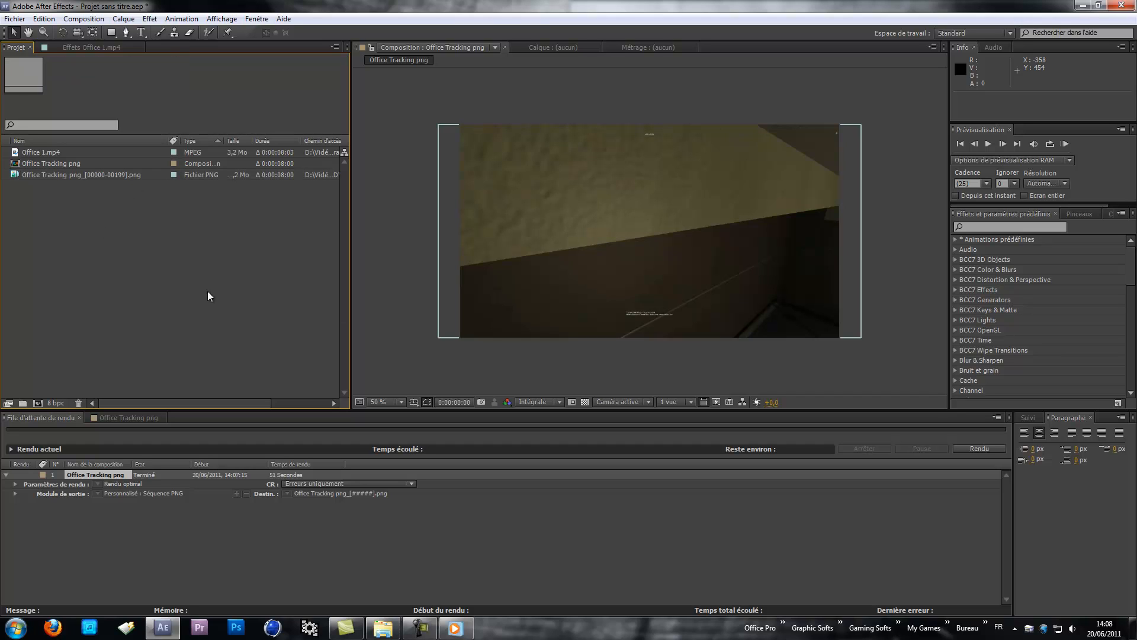
Step: Minimize the After Effects and file explorer windows and launch Boujou 5.0
click(1082, 5)
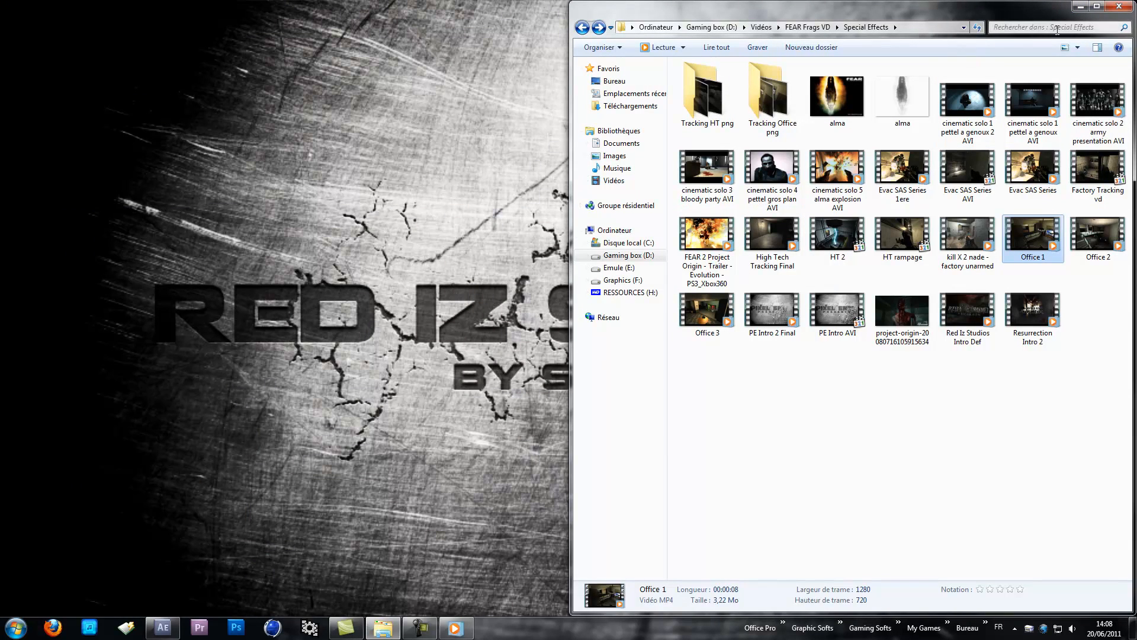
click(1081, 6)
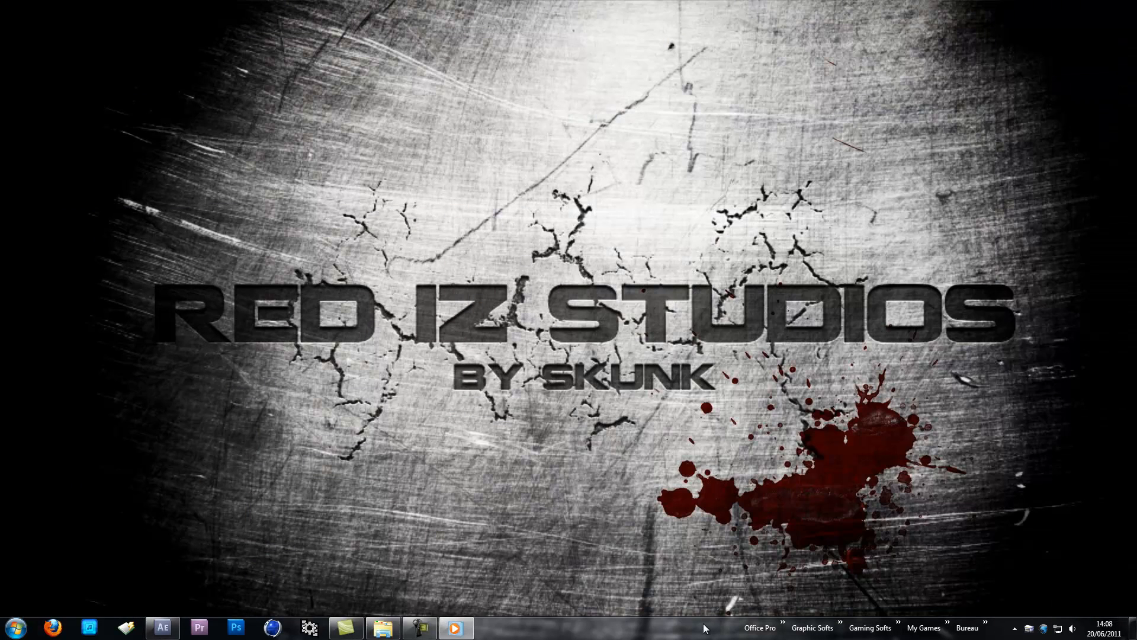
click(840, 622)
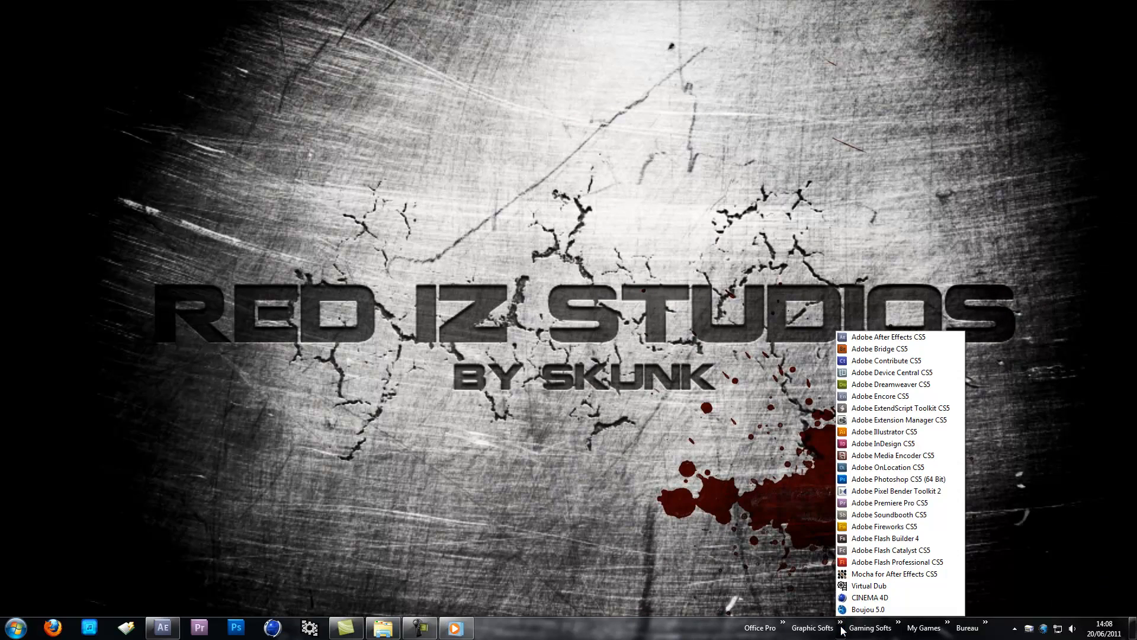
click(851, 610)
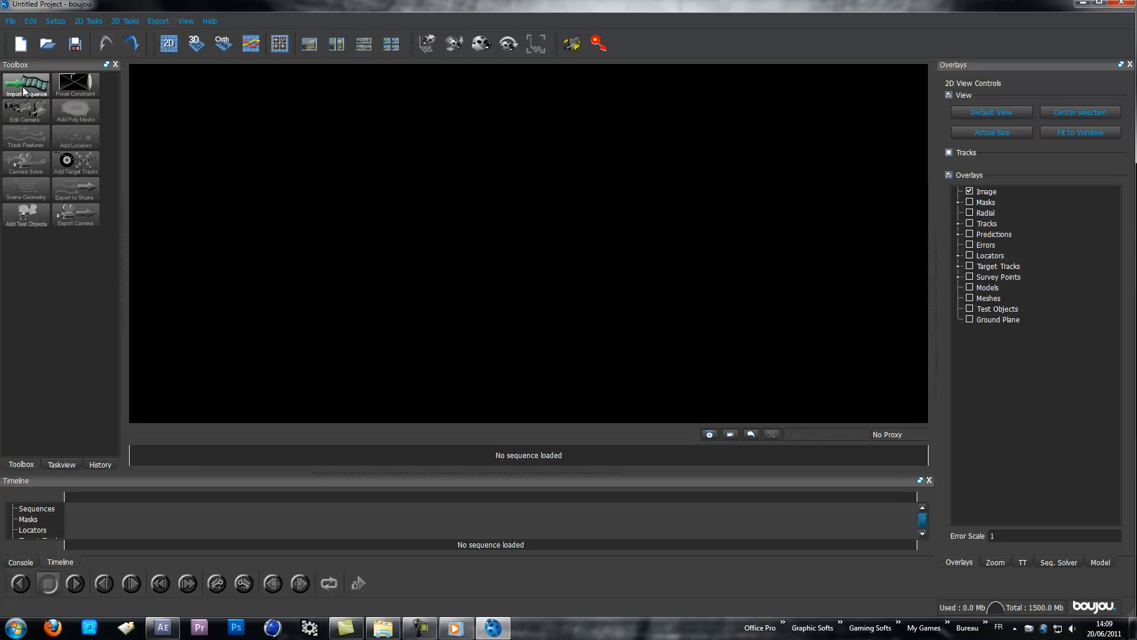
Step: Import the image sequence starting with Office Tracking png_00000.png from D:/Vidéos/FEAR Frags VD/Special Effects/Tracking Office png
click(23, 90)
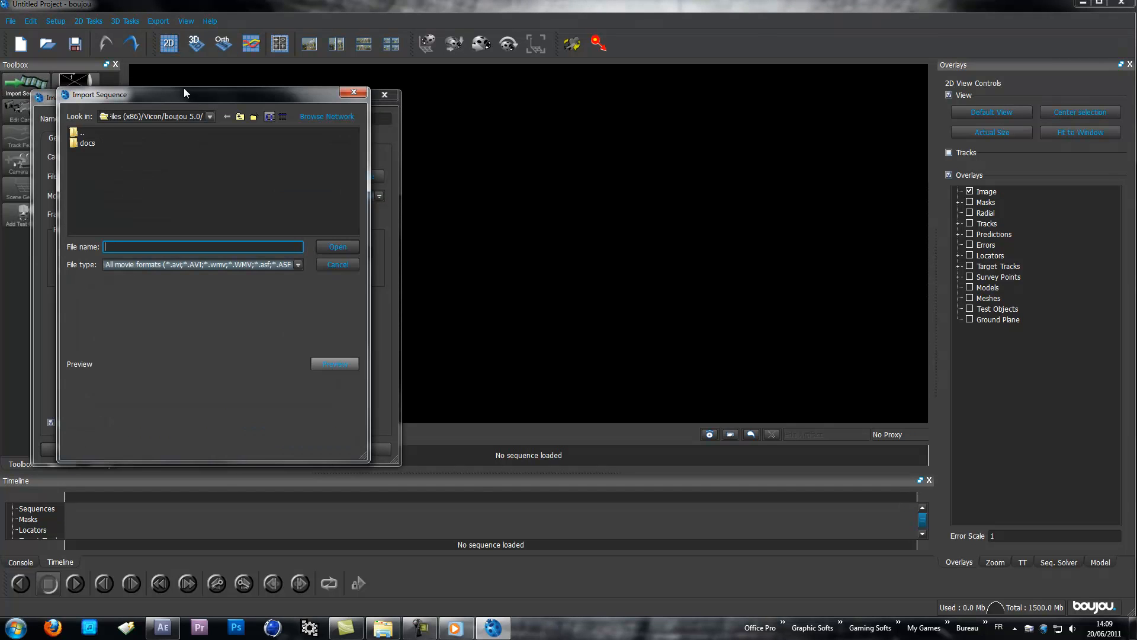
drag(184, 96, 545, 98)
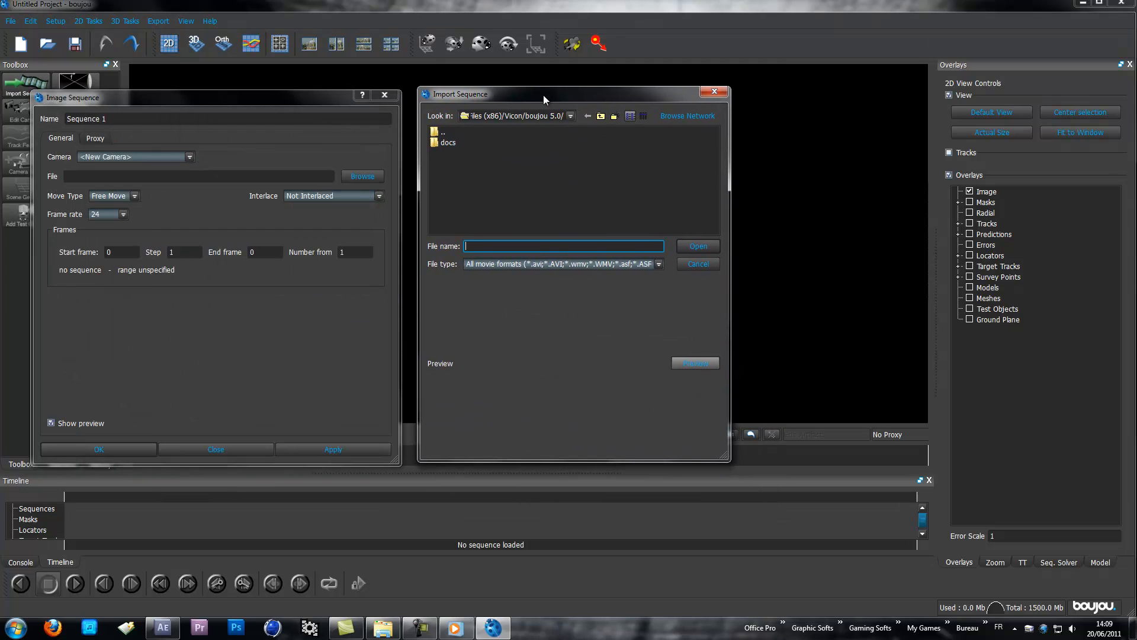
click(570, 116)
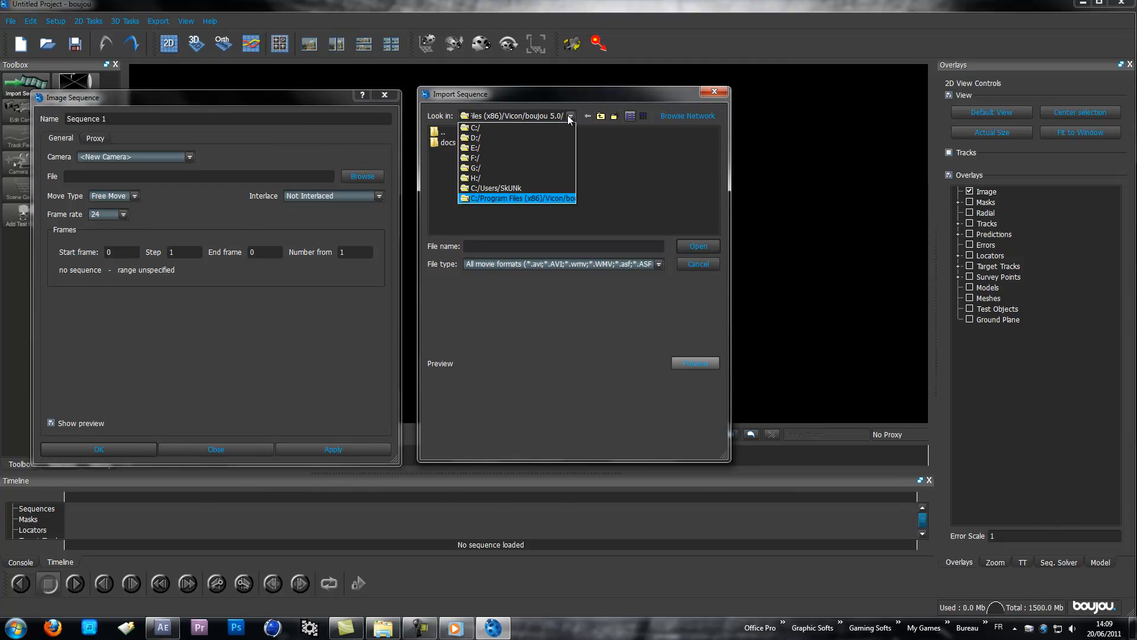
click(488, 137)
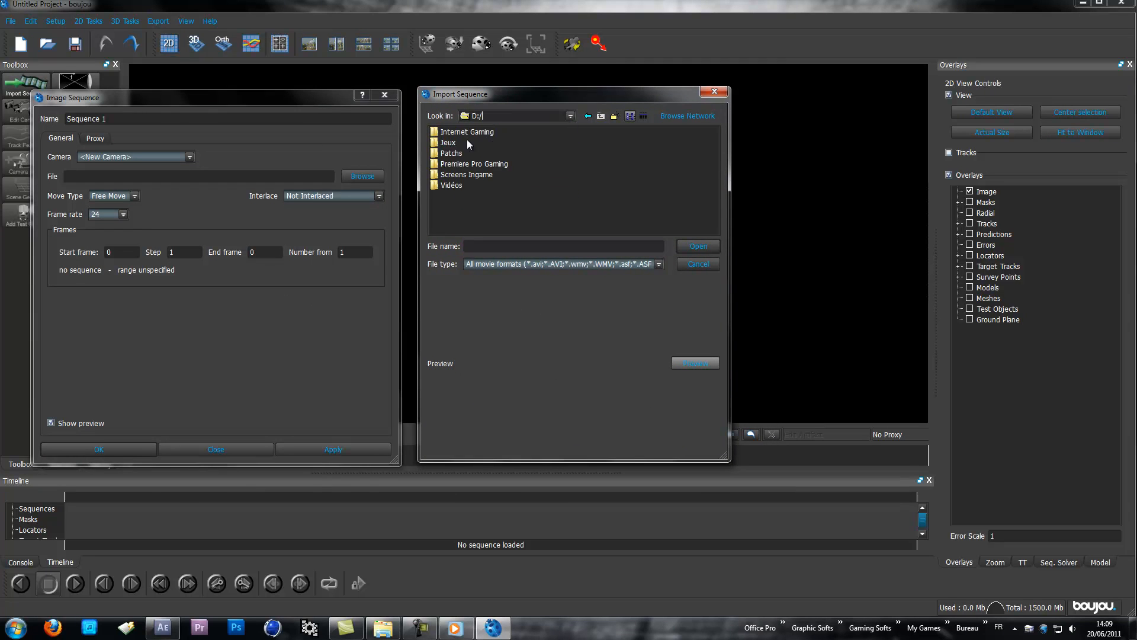
double_click(448, 184)
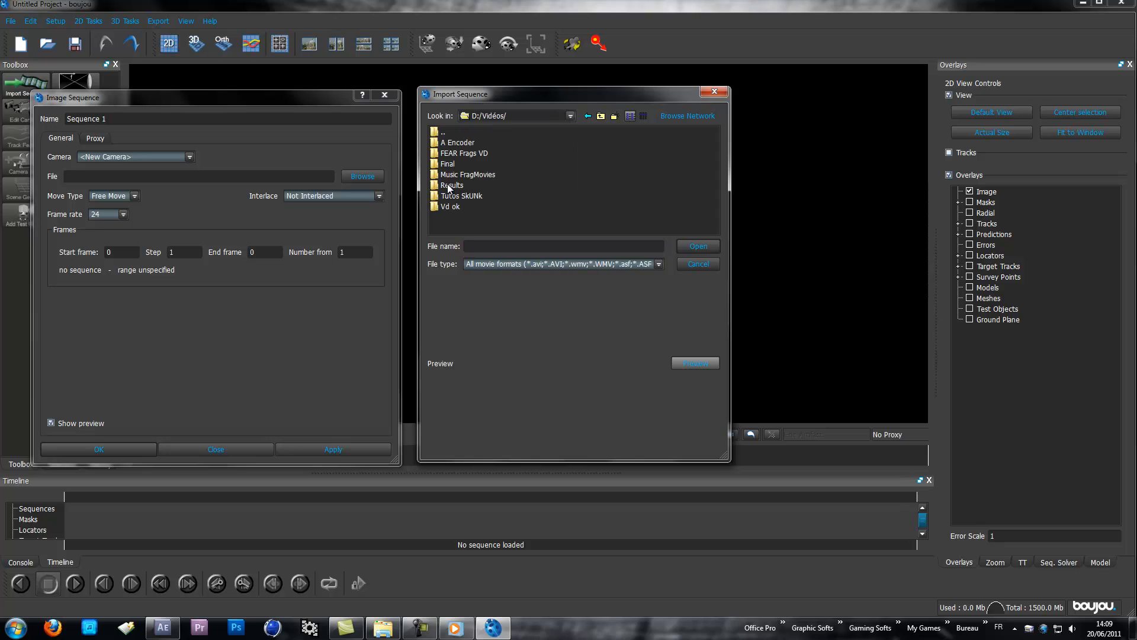
double_click(465, 154)
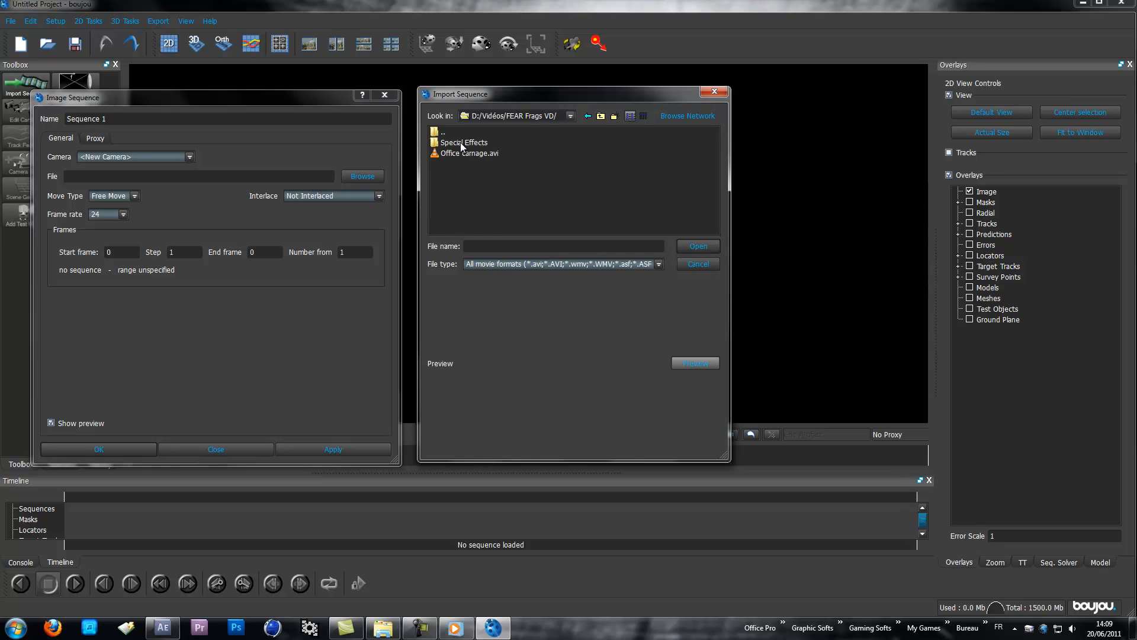
double_click(462, 143)
double_click(461, 153)
click(479, 142)
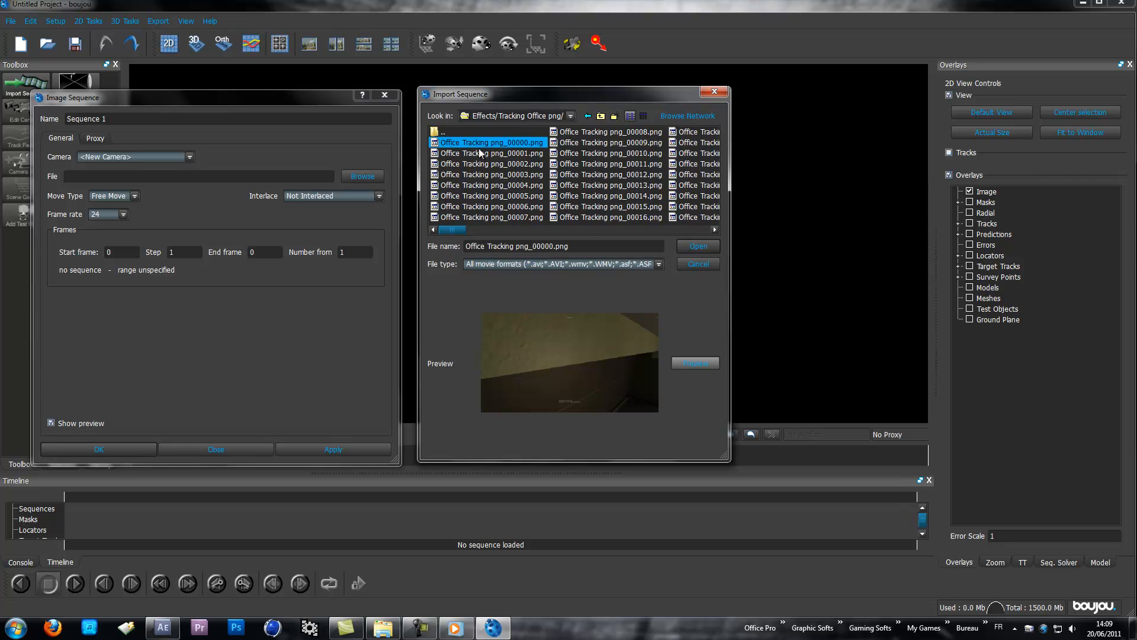
click(699, 246)
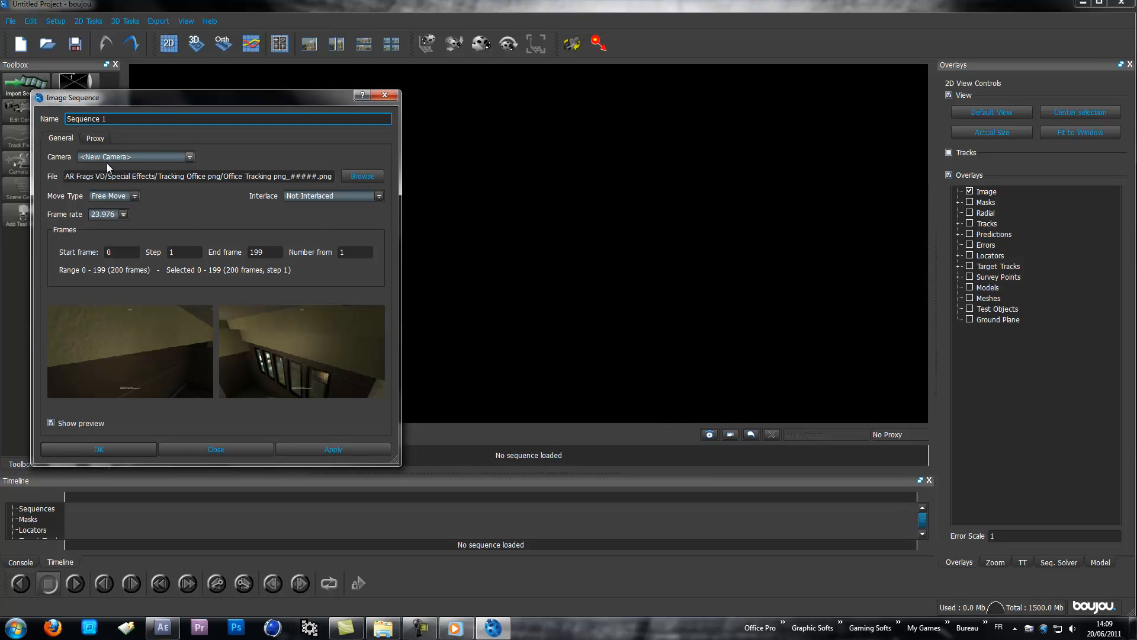
Step: Set the frame rate of Sequence 1 to 25 and apply the image sequence settings
drag(247, 102, 569, 146)
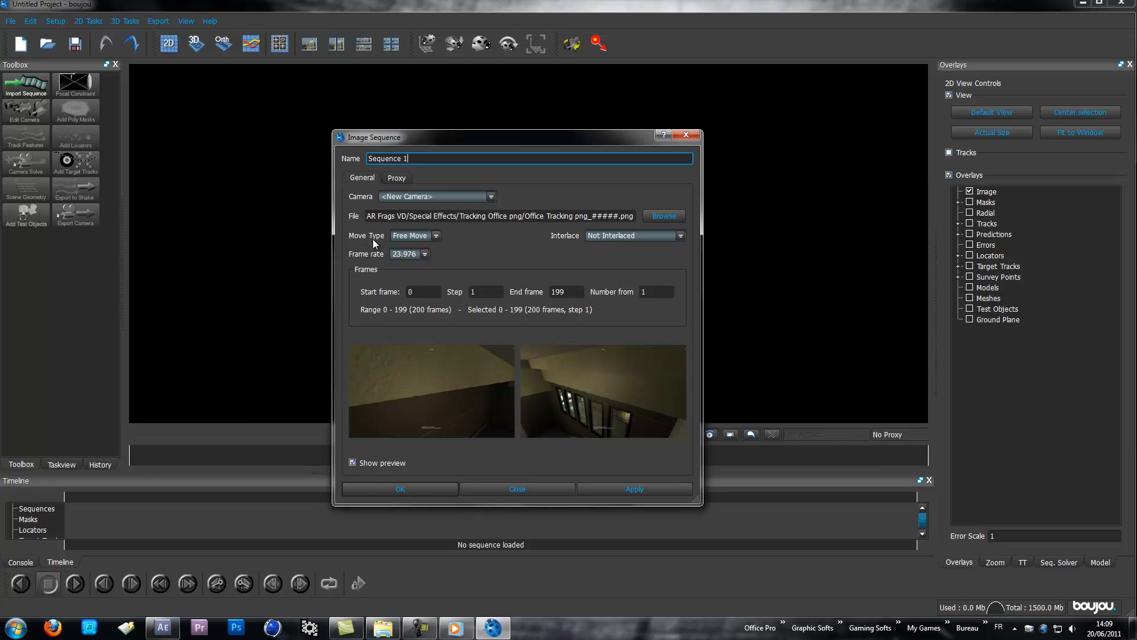
click(424, 255)
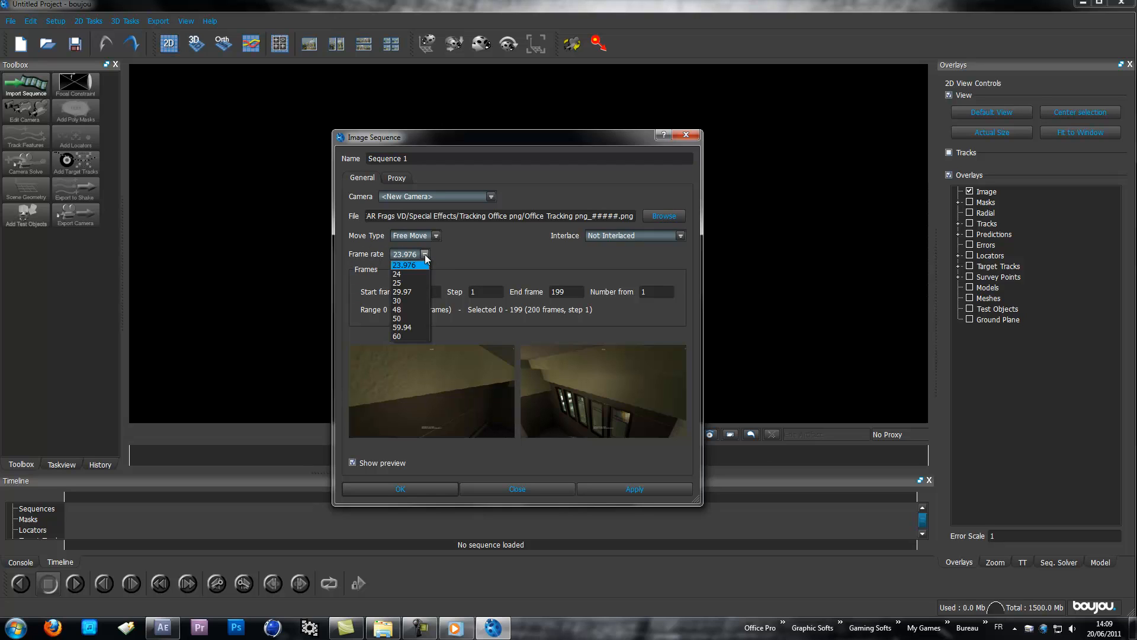
click(401, 283)
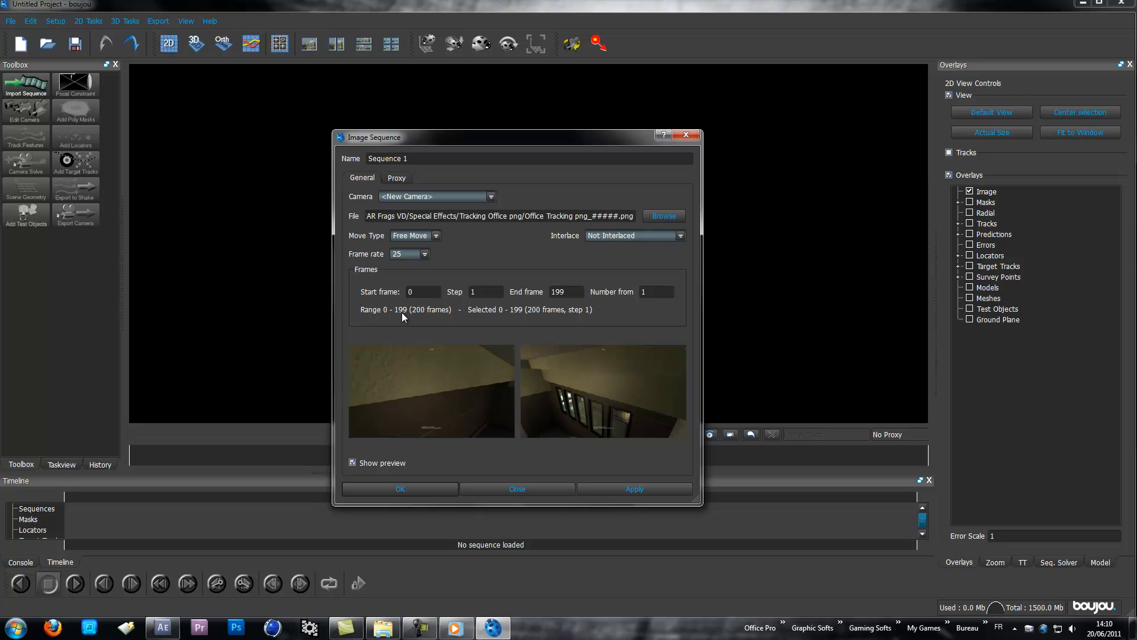
click(643, 489)
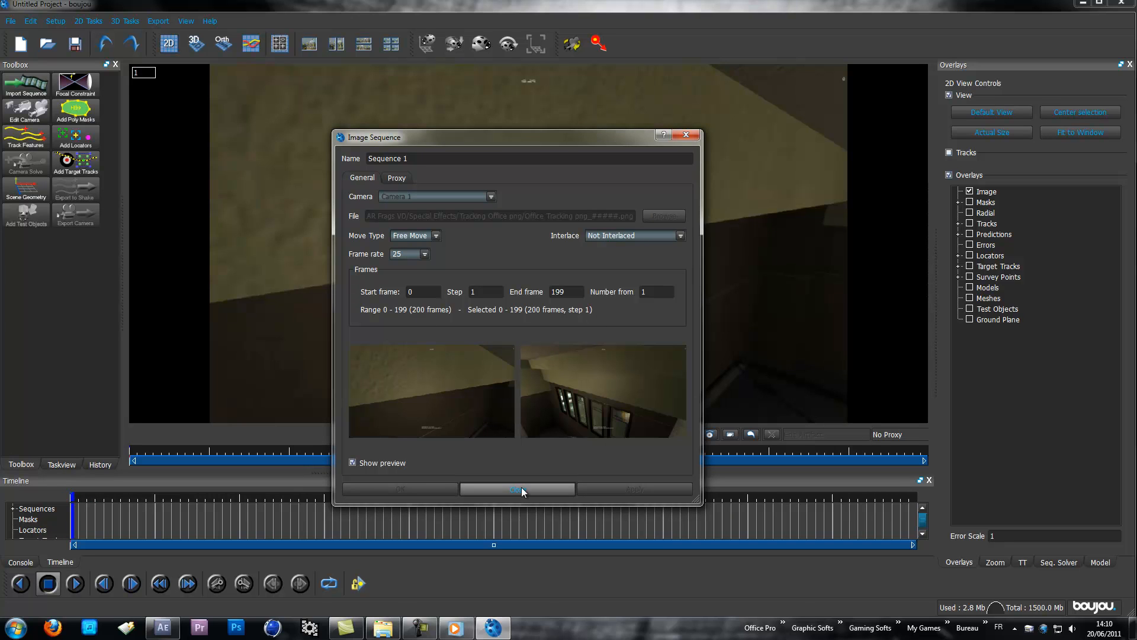
click(521, 489)
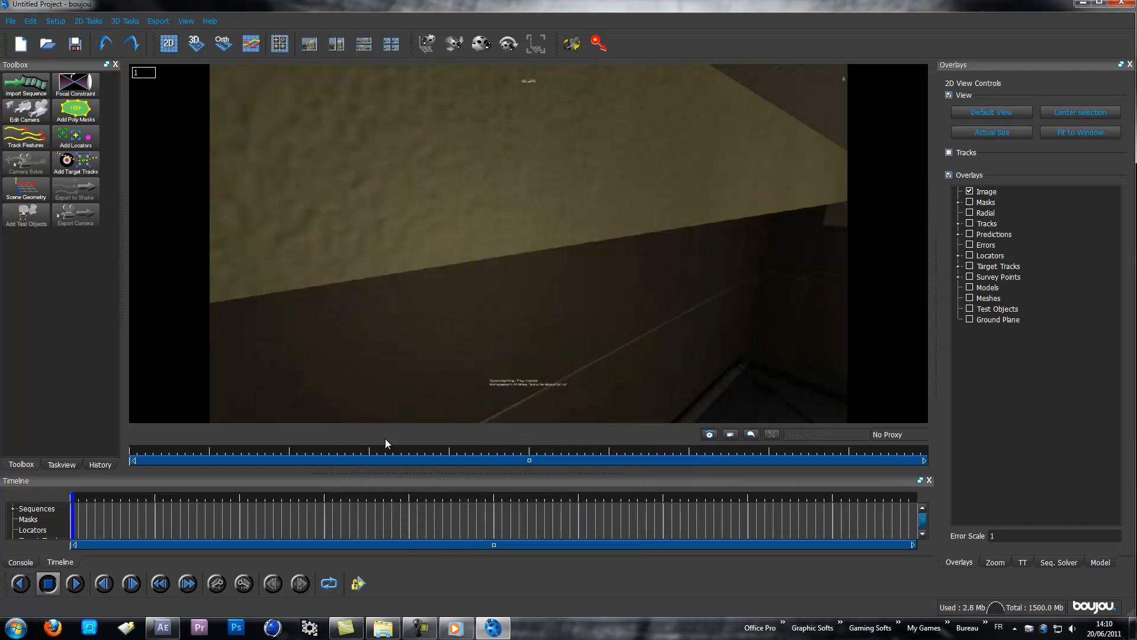
Step: Scrub through the imported sequence and check the type and resolution in the Camera 1 properties
mouse_move(132, 456)
mouse_down()
mouse_move(732, 472)
mouse_move(926, 463)
mouse_move(133, 437)
mouse_up()
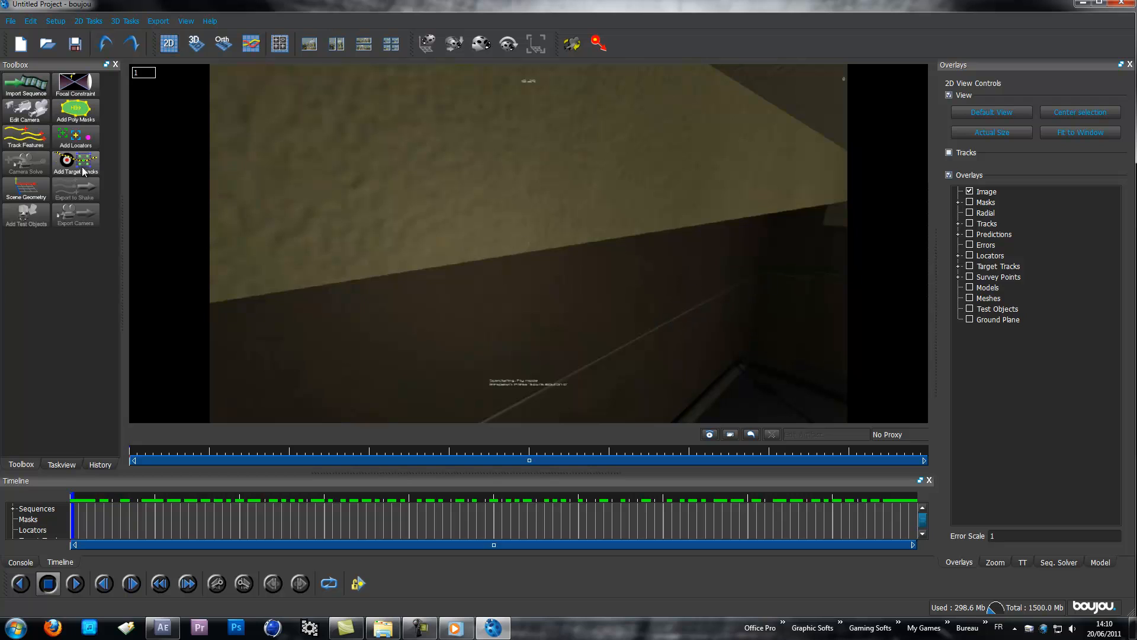
click(26, 112)
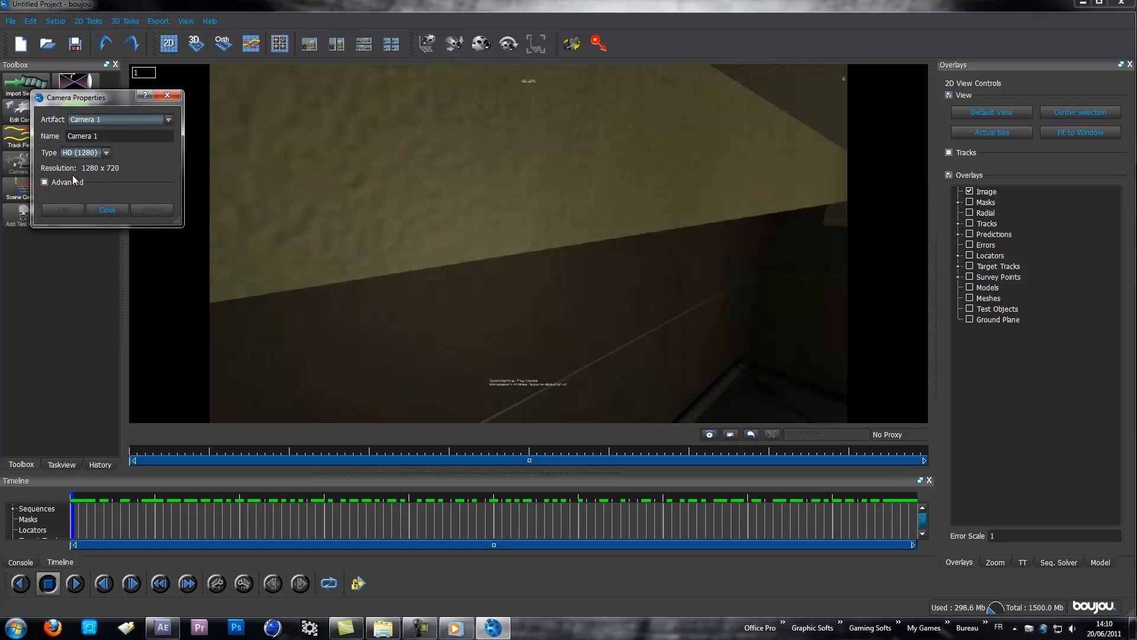
click(100, 208)
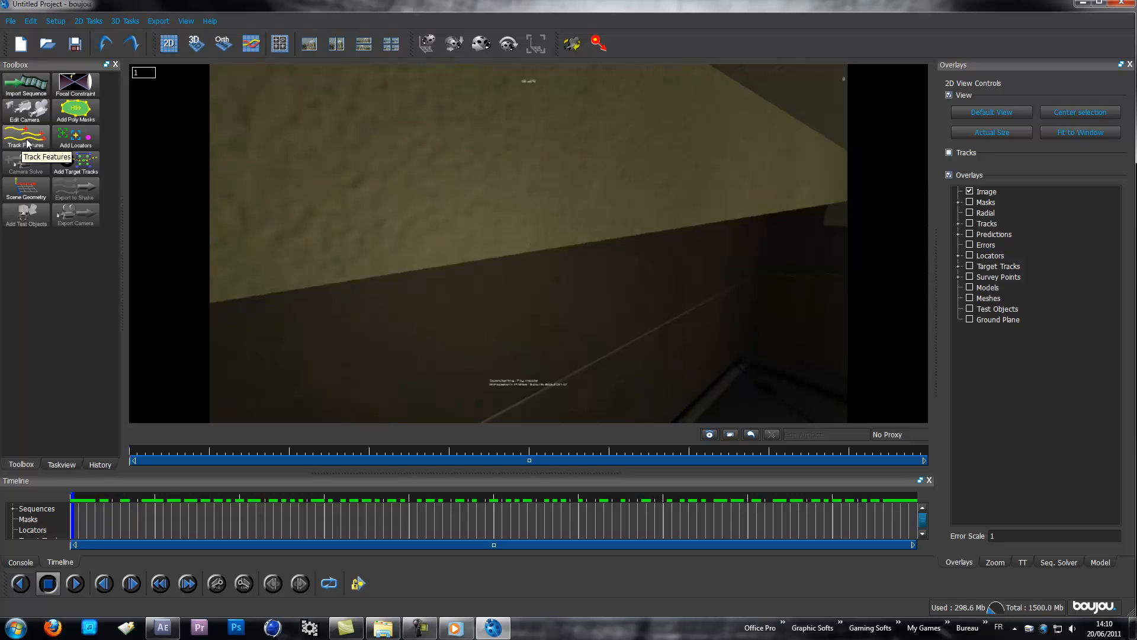
Step: Run feature tracking on all frames of Sequence 1
click(27, 141)
drag(97, 101, 311, 129)
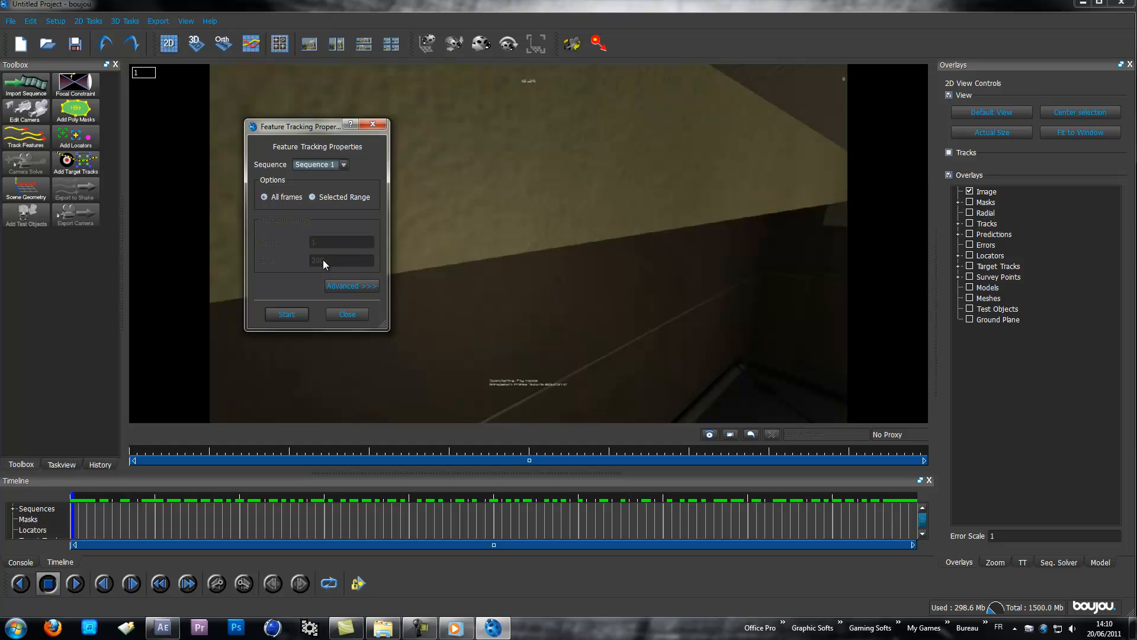
click(280, 315)
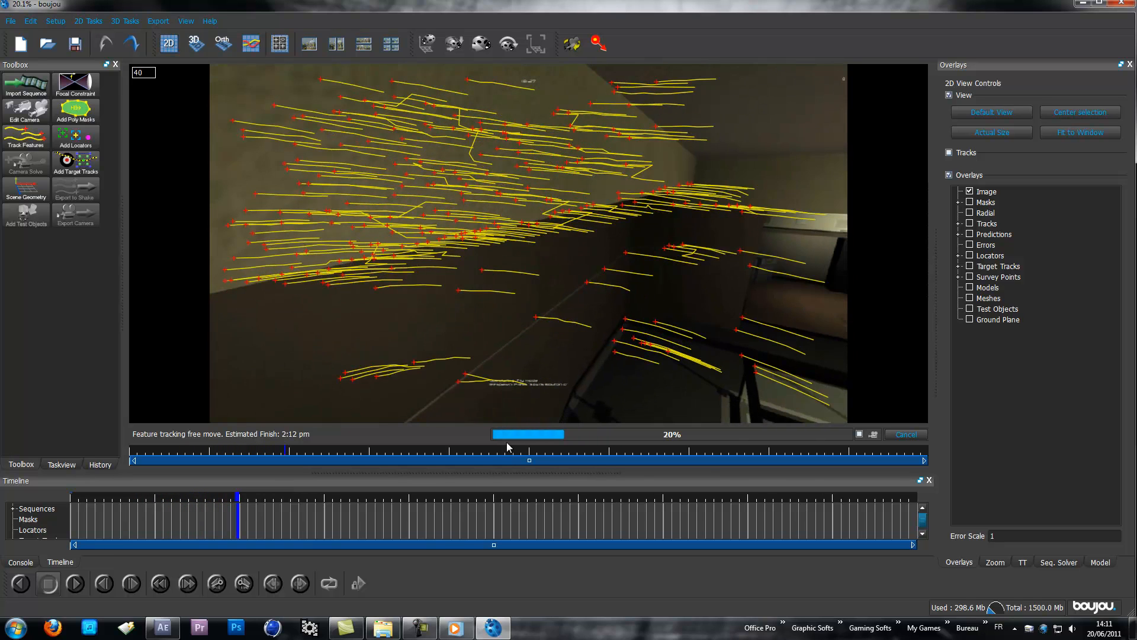
mouse_move(429, 631)
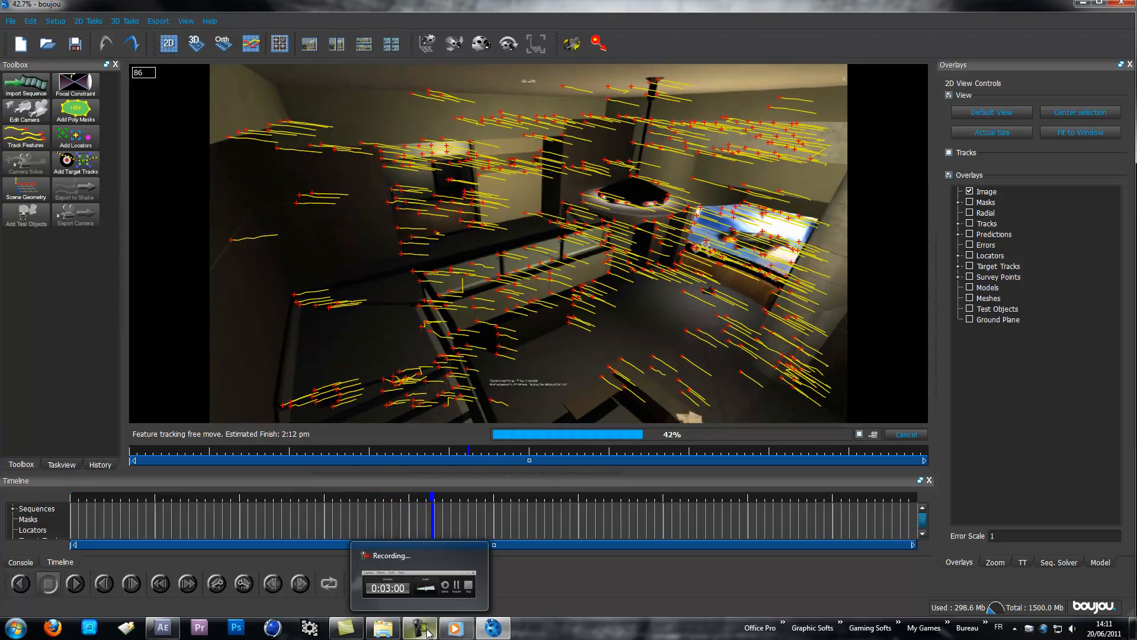
click(428, 633)
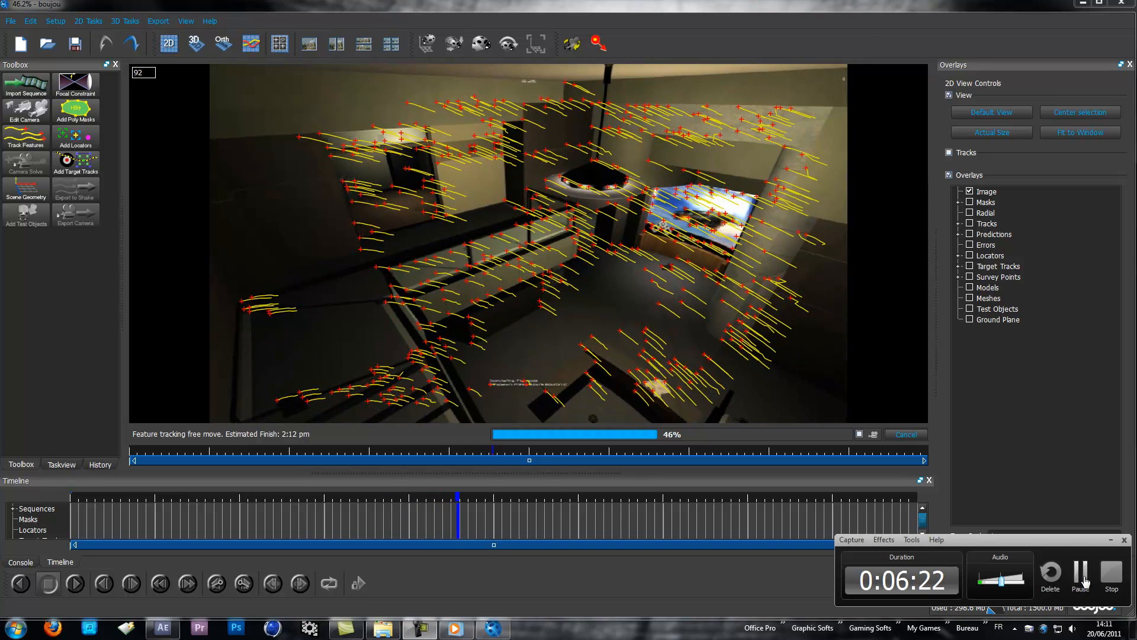
click(1080, 573)
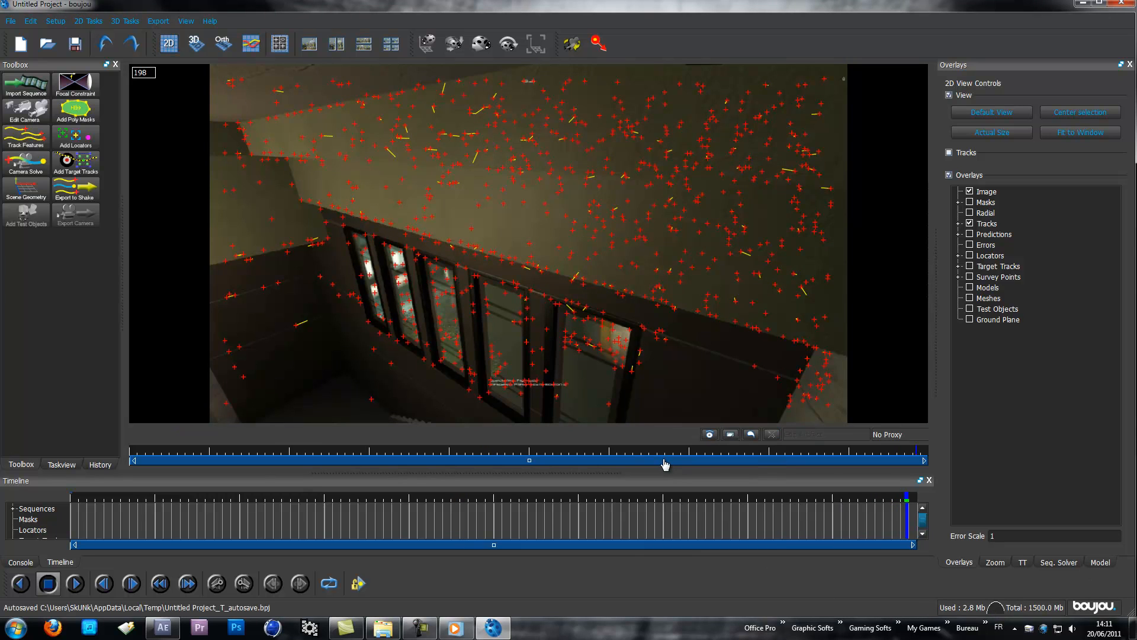
Step: Review the feature tracks up to frame 200 and start a camera solve on all frames of Sequence 1
click(911, 454)
drag(911, 453, 931, 480)
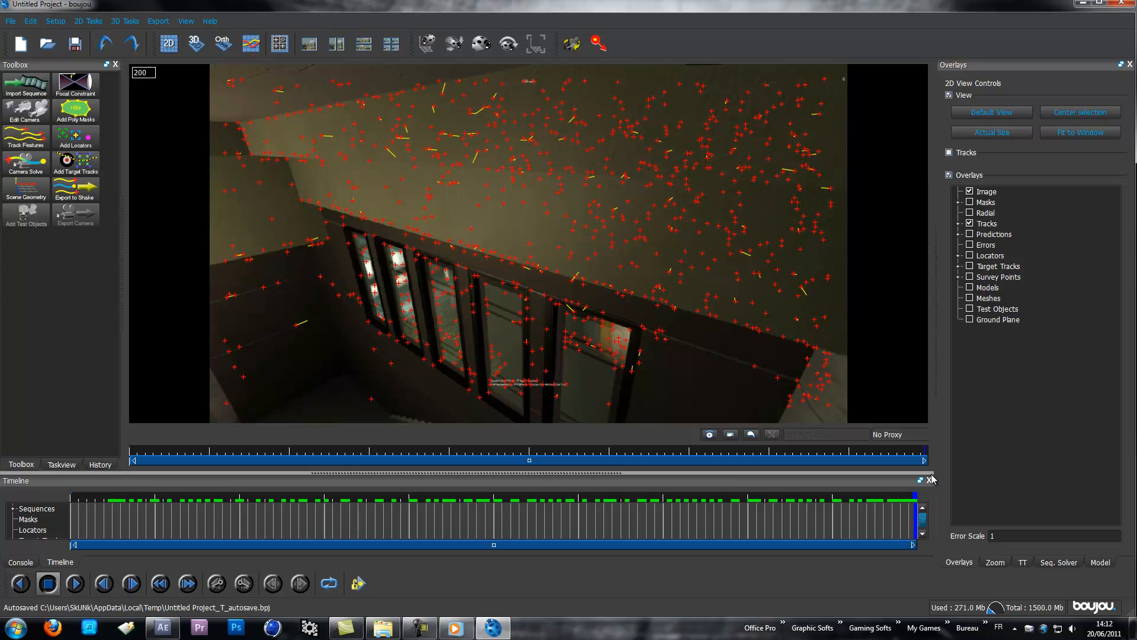
click(17, 163)
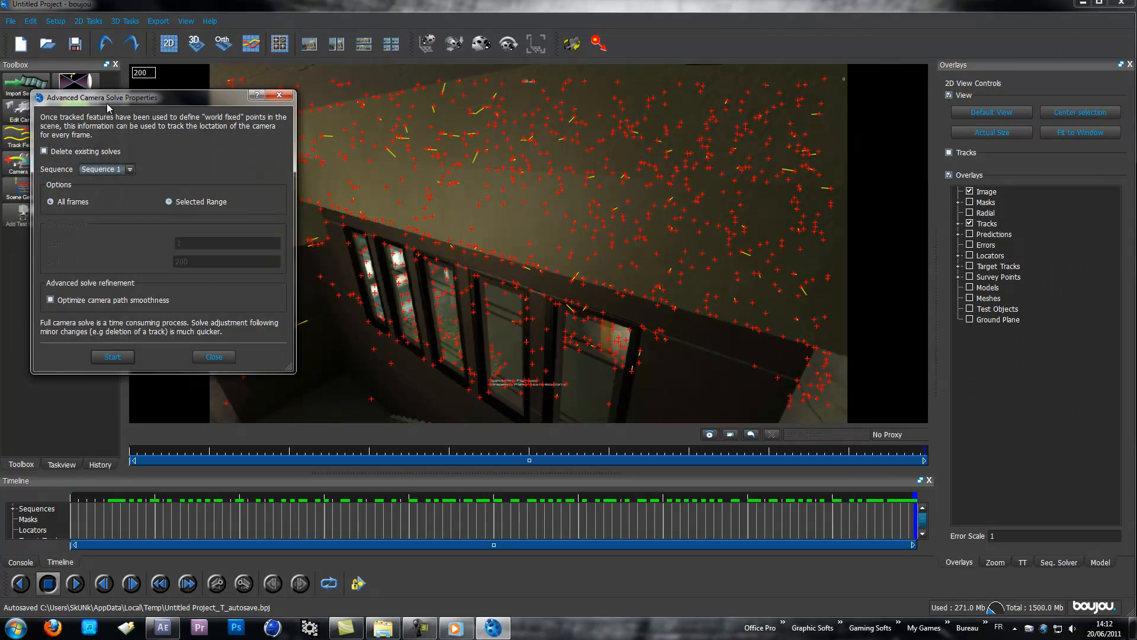
drag(139, 106, 485, 164)
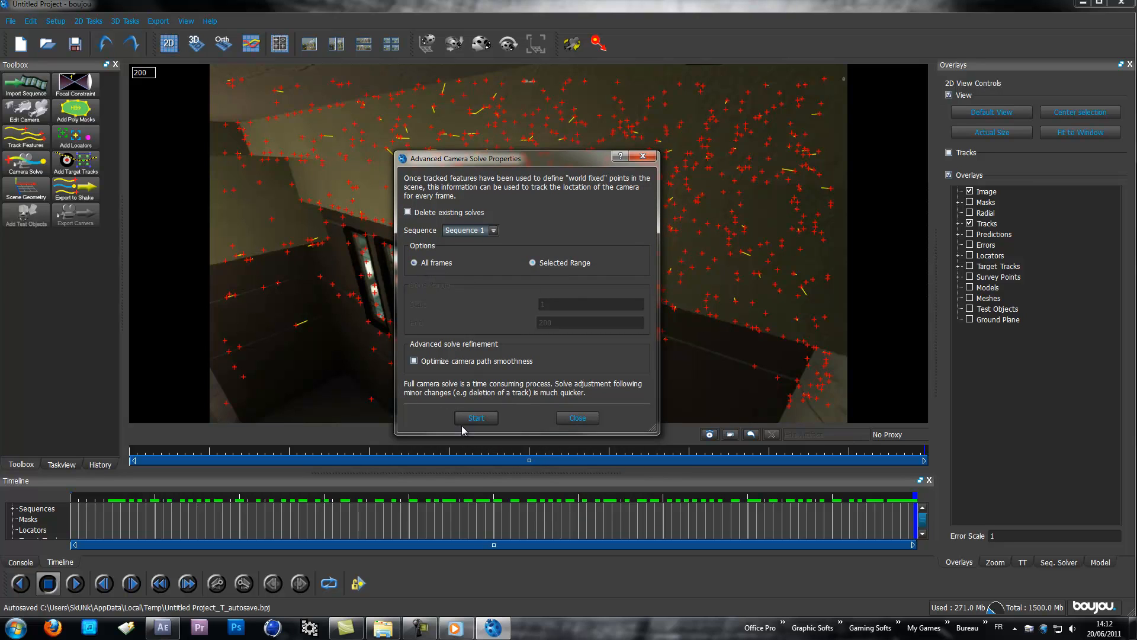
click(477, 418)
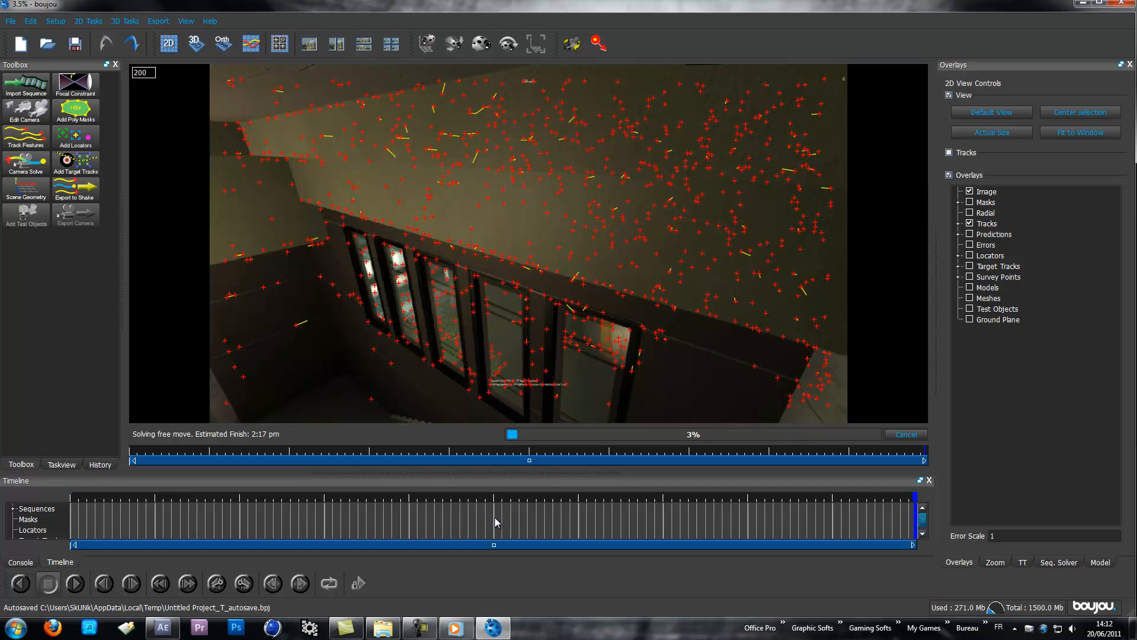
mouse_move(417, 632)
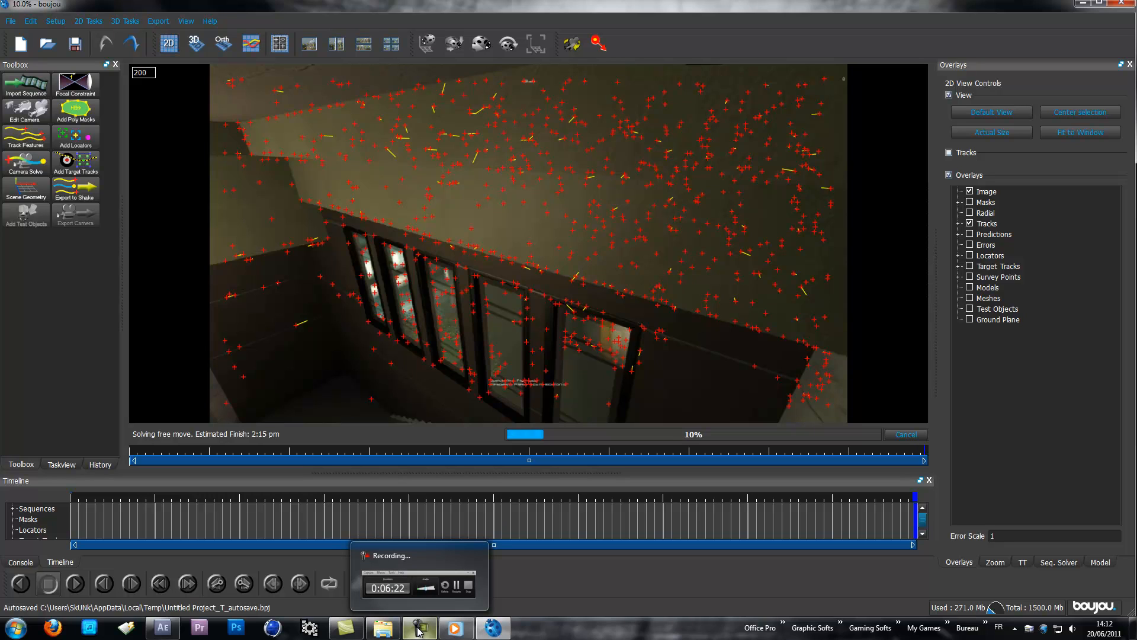
click(417, 631)
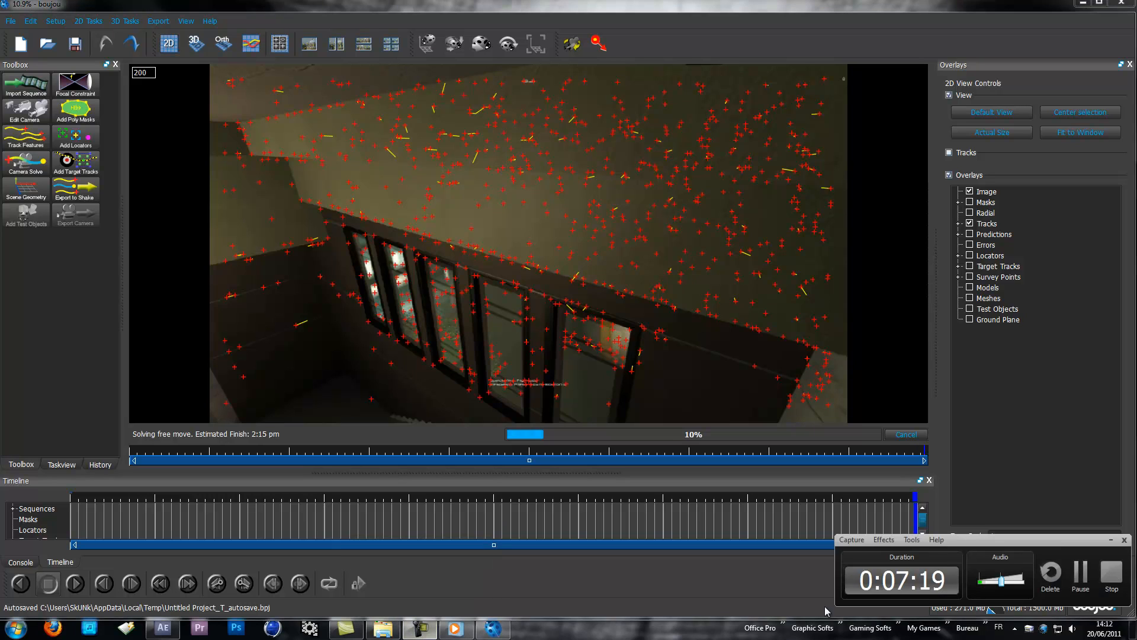
click(1081, 578)
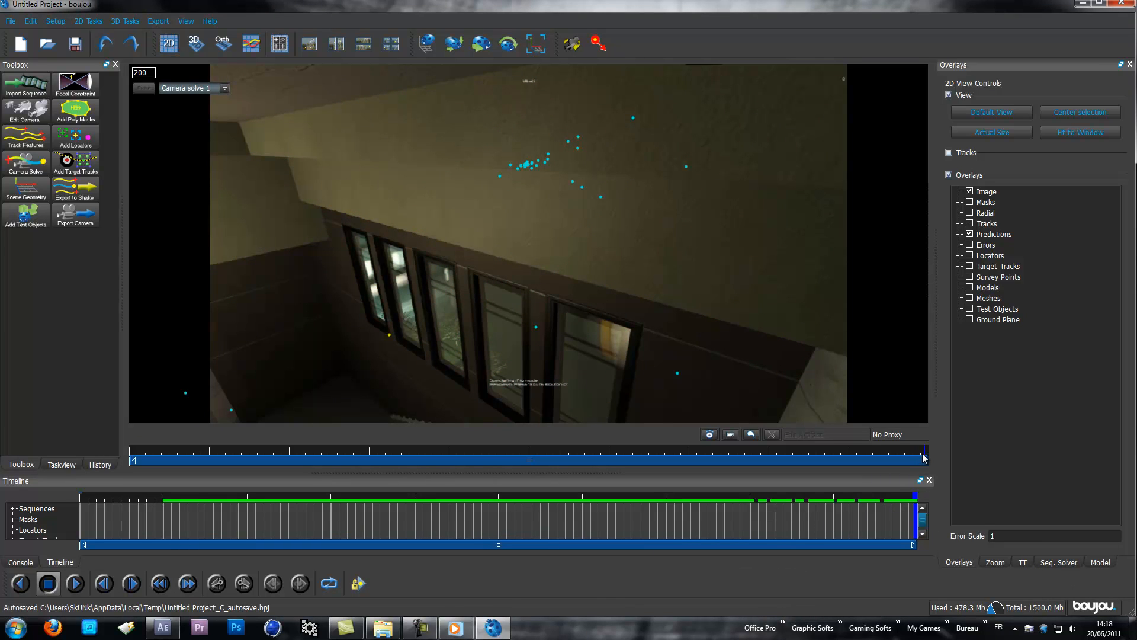
Step: At frame 99, add an Origin coordinate frame hint and connect it to track 3092 on the floor
drag(925, 456, 524, 466)
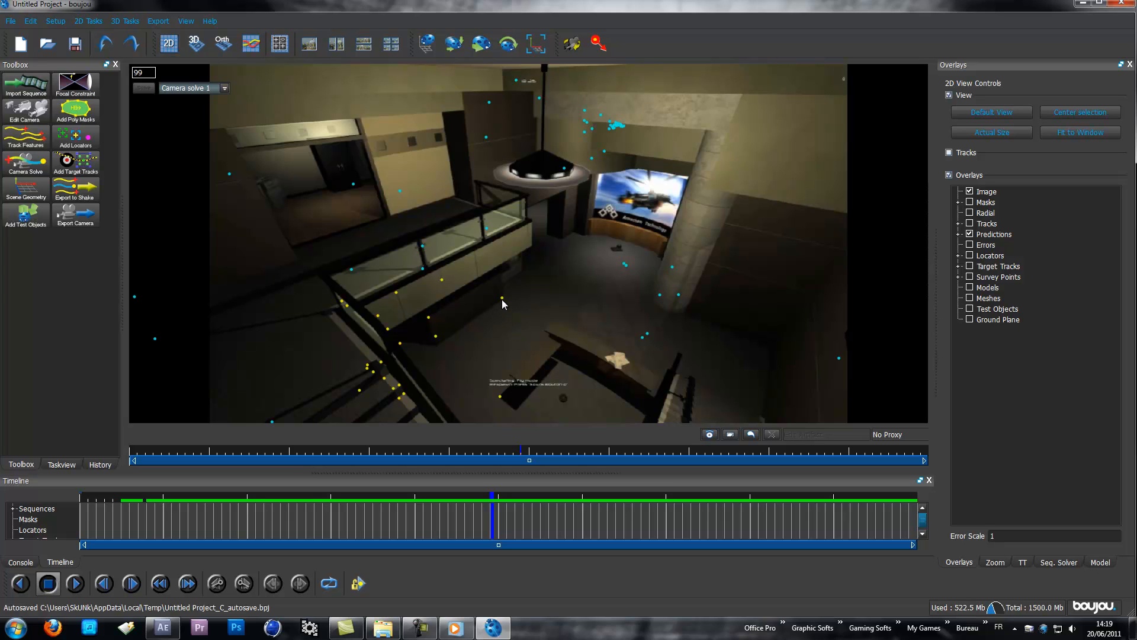
click(20, 199)
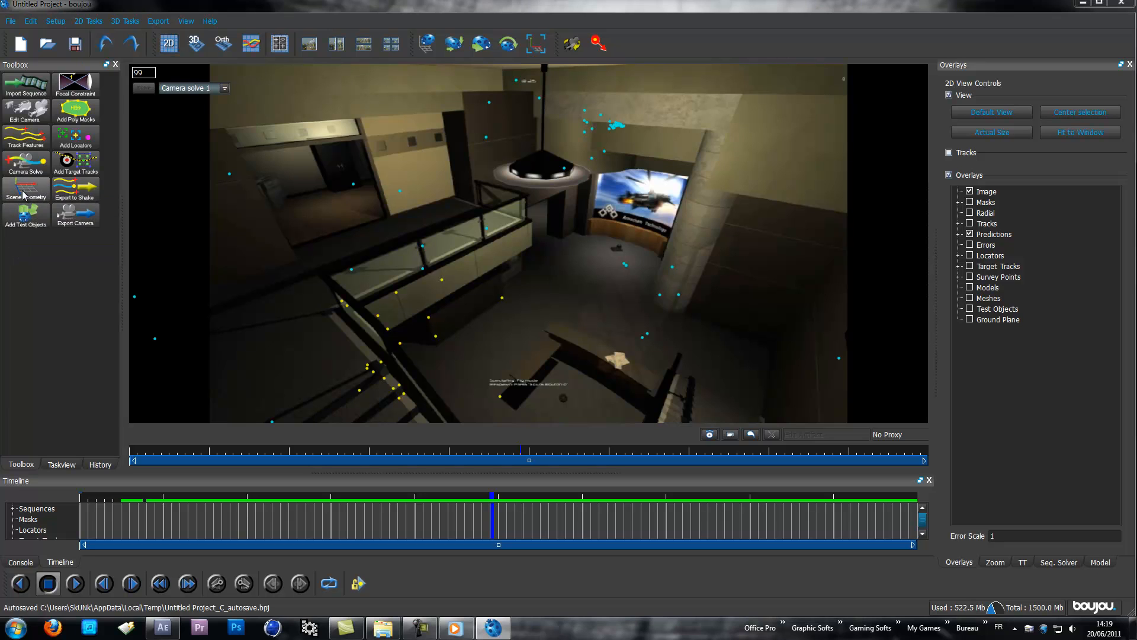
drag(118, 99, 124, 48)
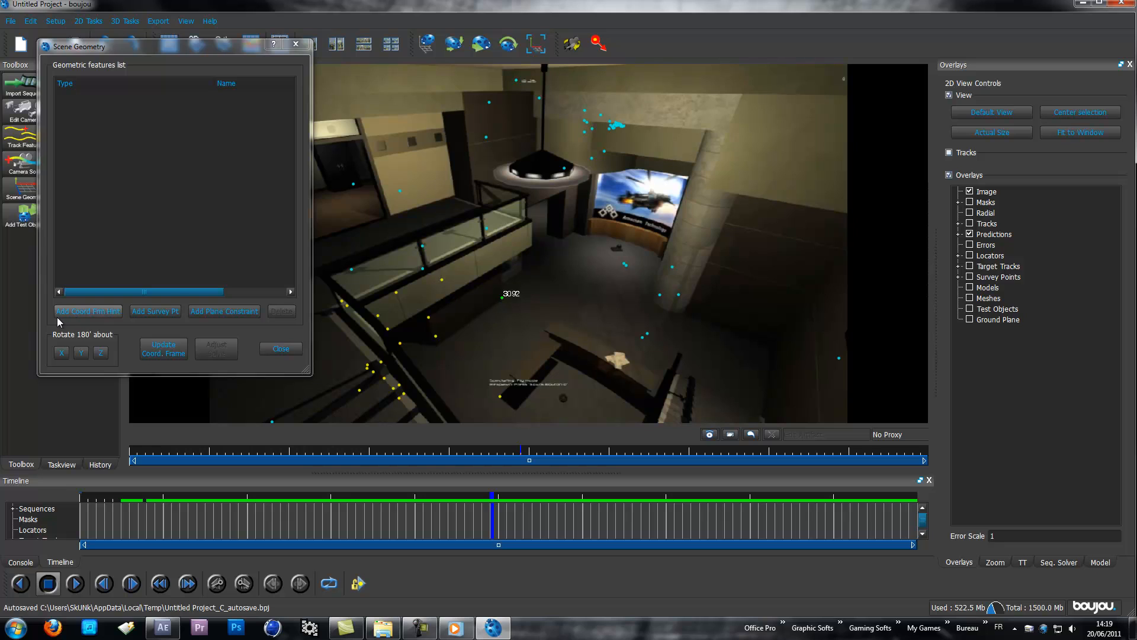
click(77, 311)
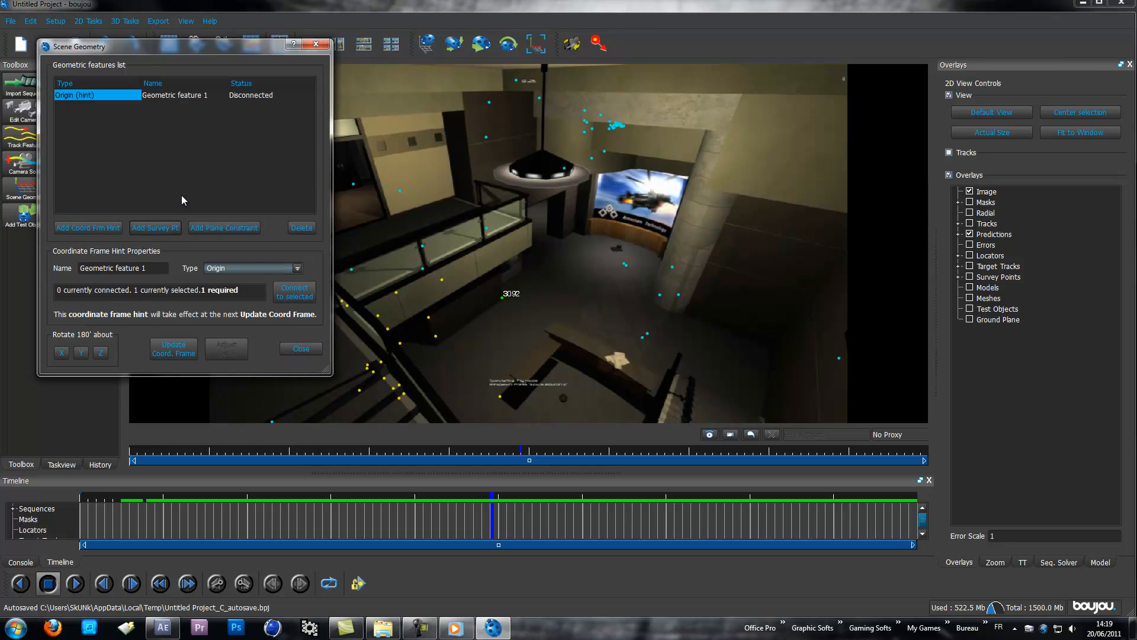
click(291, 295)
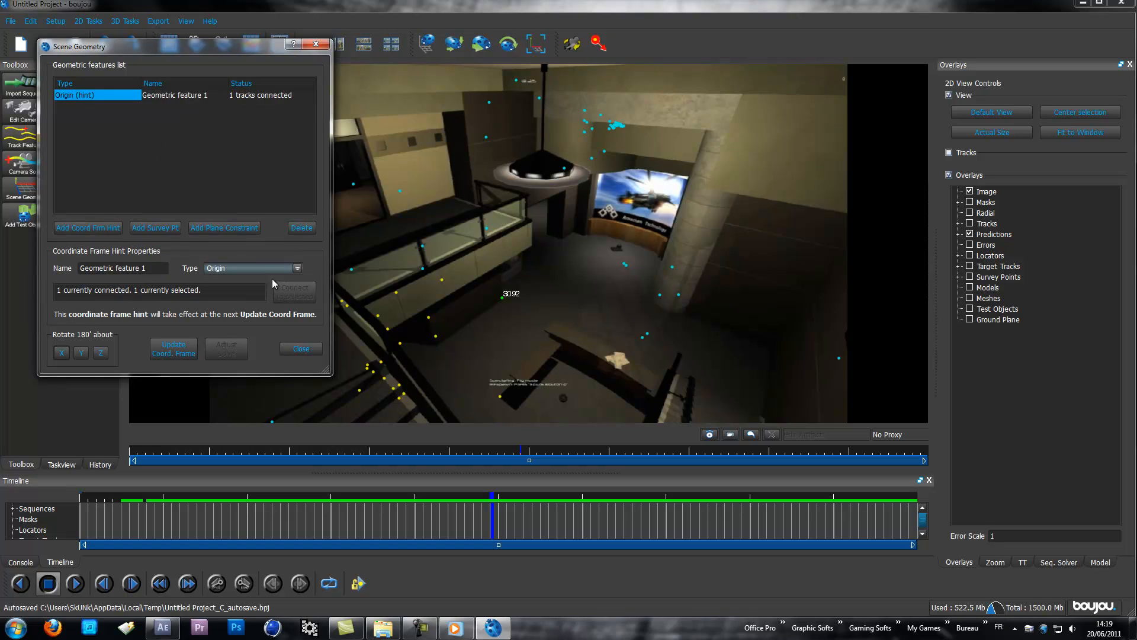
click(121, 141)
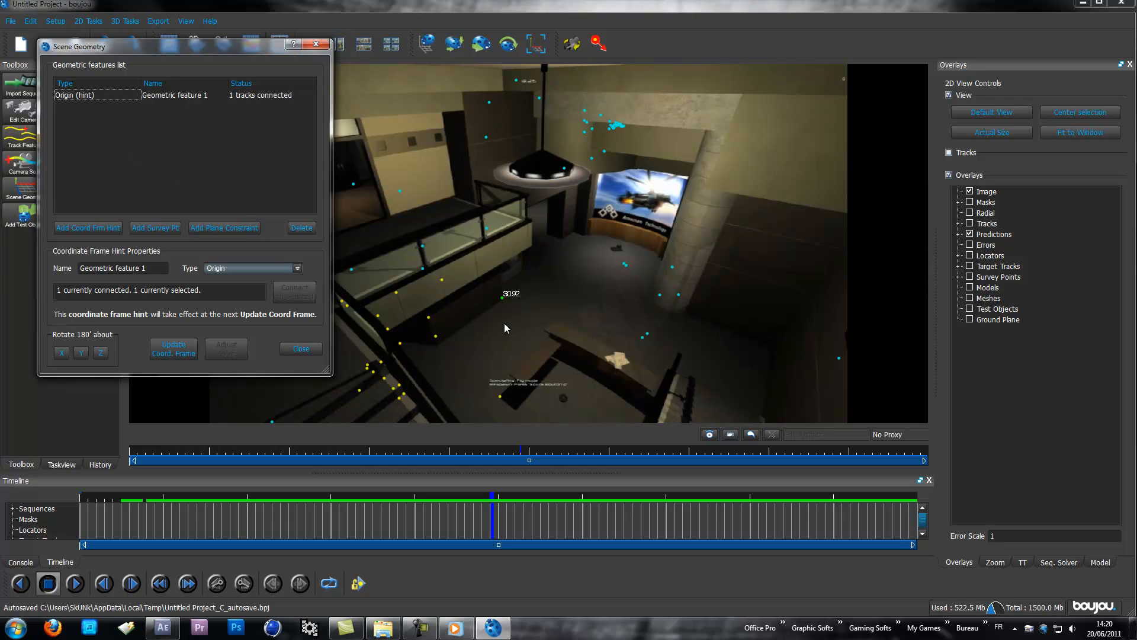
Step: Add a second coordinate frame hint of type x-axis and connect it to tracks 3092 and 4781
shift+click(436, 337)
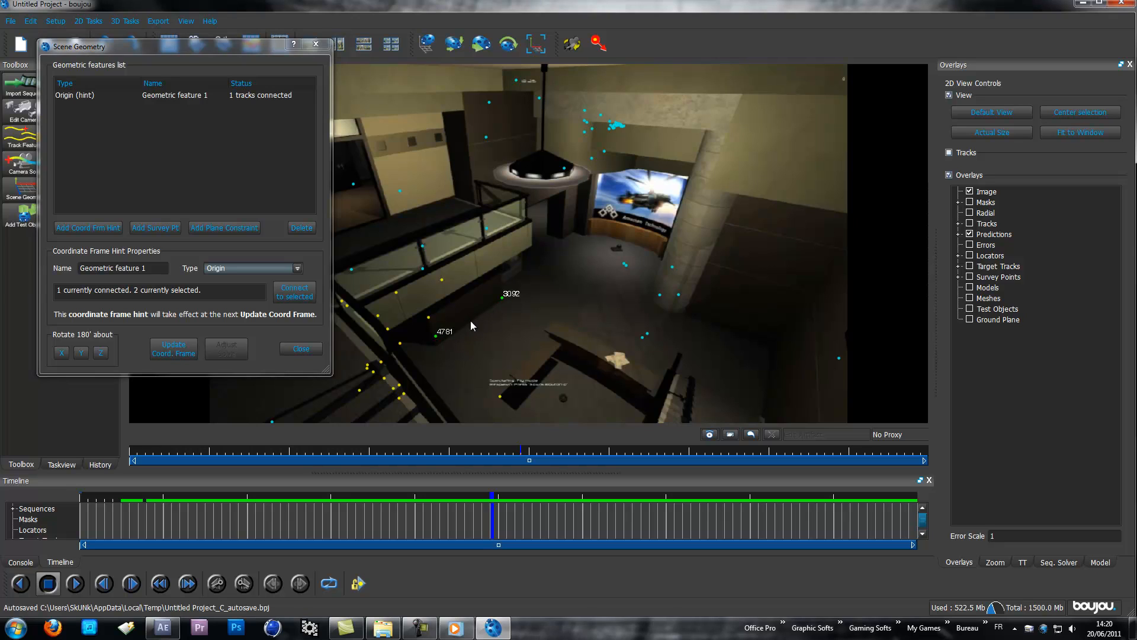
click(86, 231)
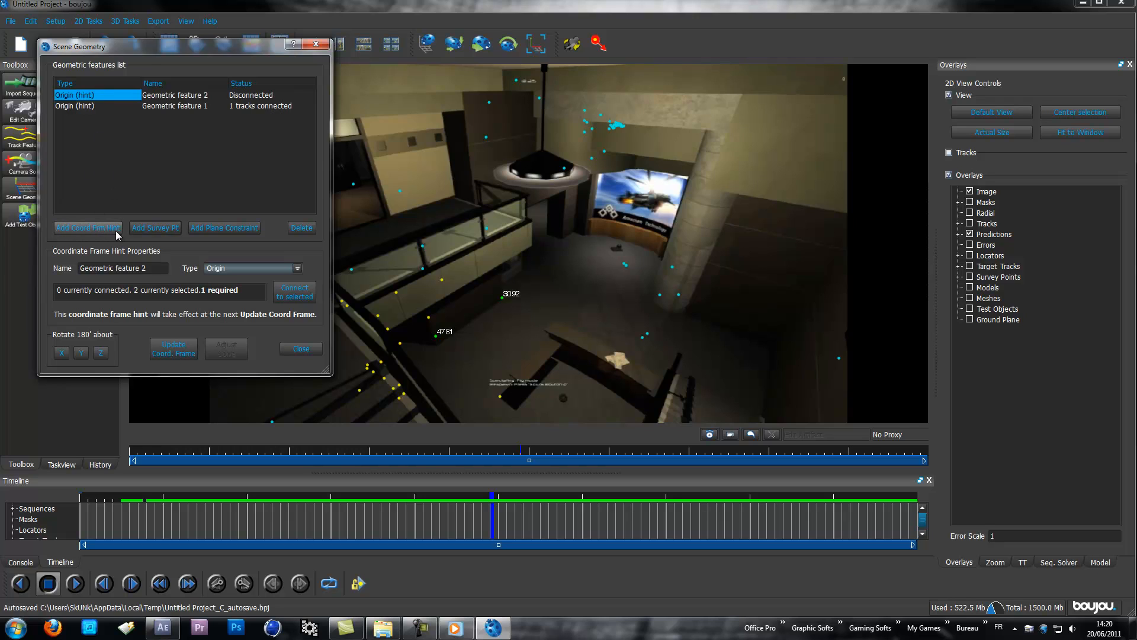
click(298, 269)
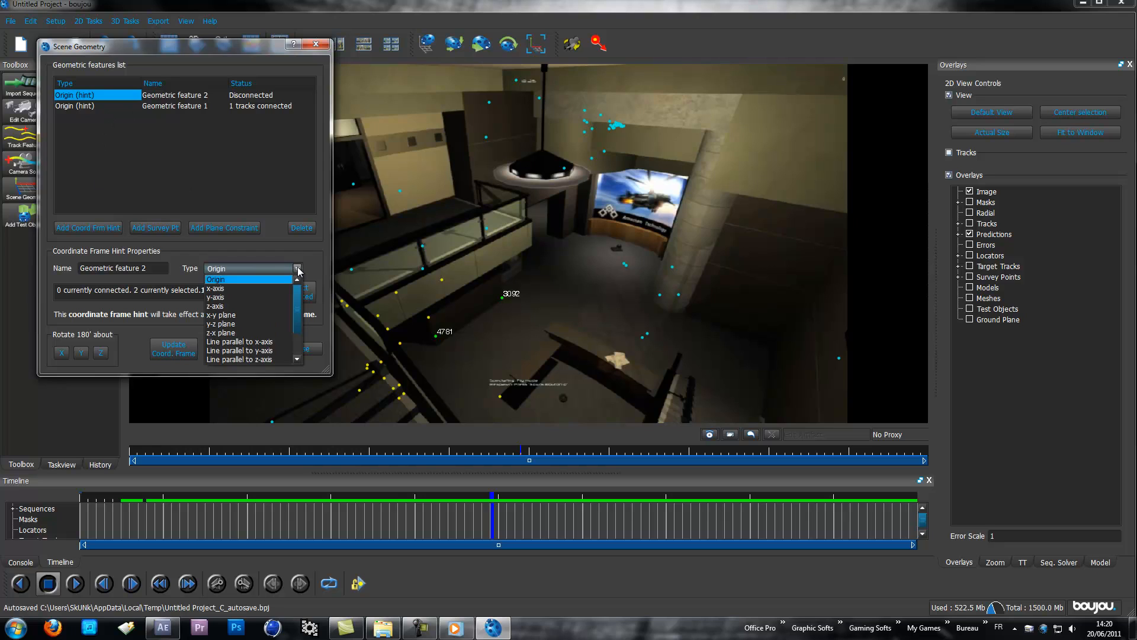
click(223, 292)
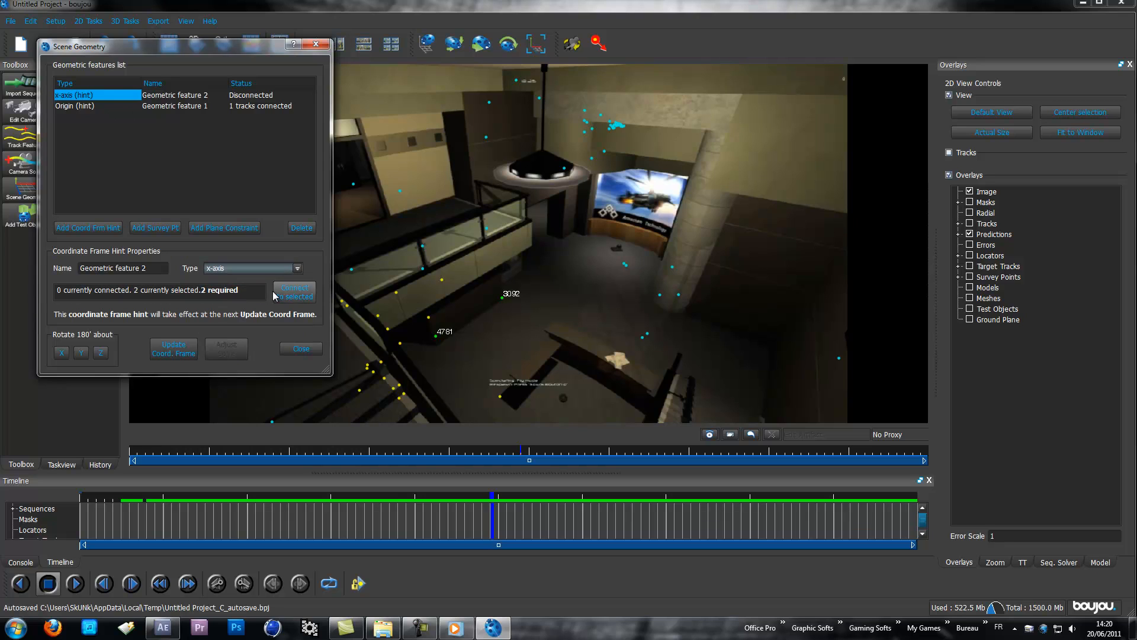
click(293, 291)
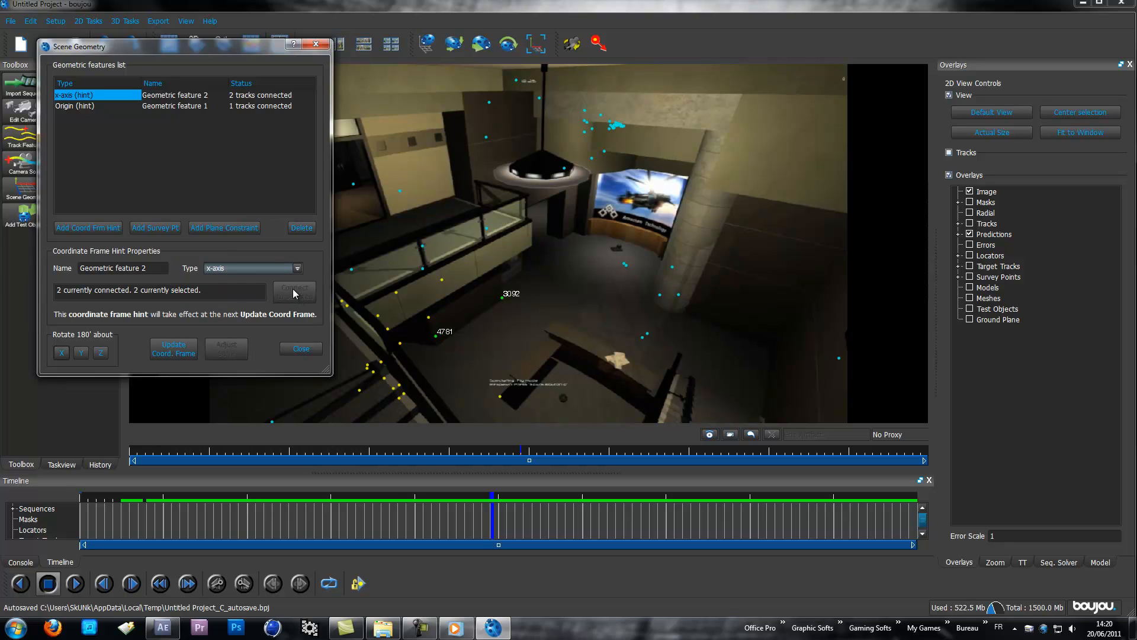
click(144, 163)
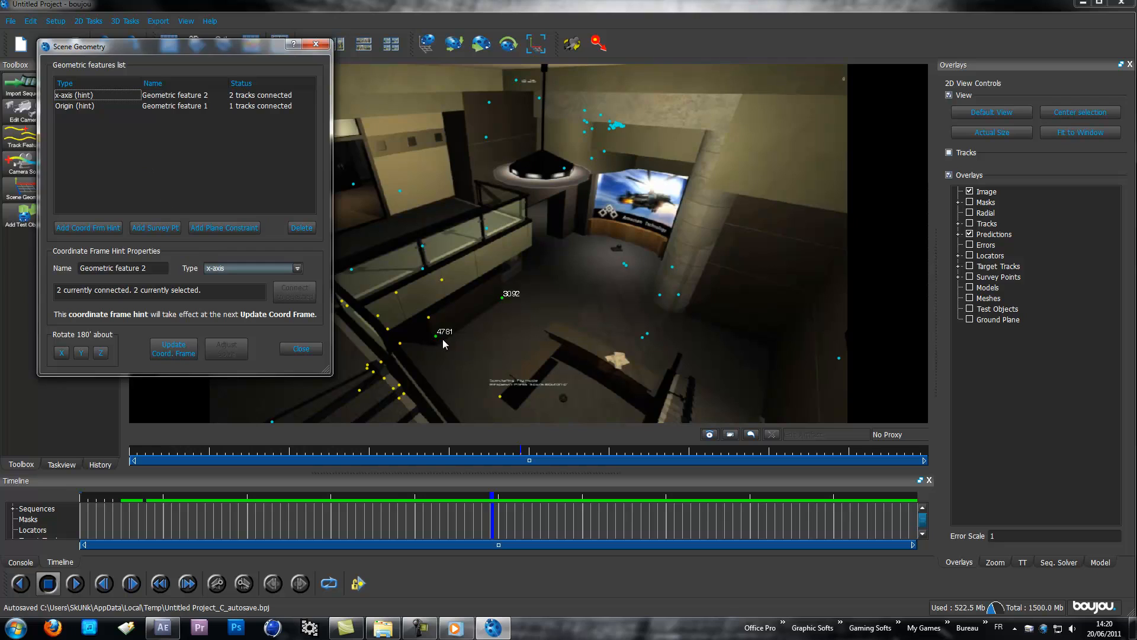
Step: Add a z-axis coordinate frame hint connected to tracks 4781 and 4636, and update the coordinate frame
click(485, 354)
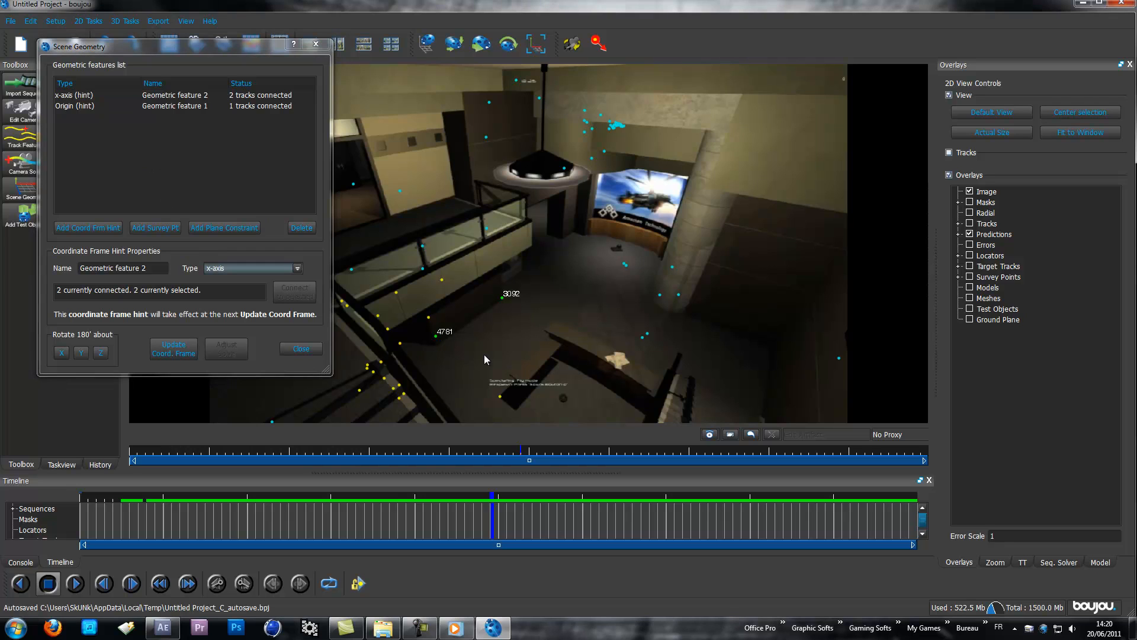
click(435, 336)
click(85, 230)
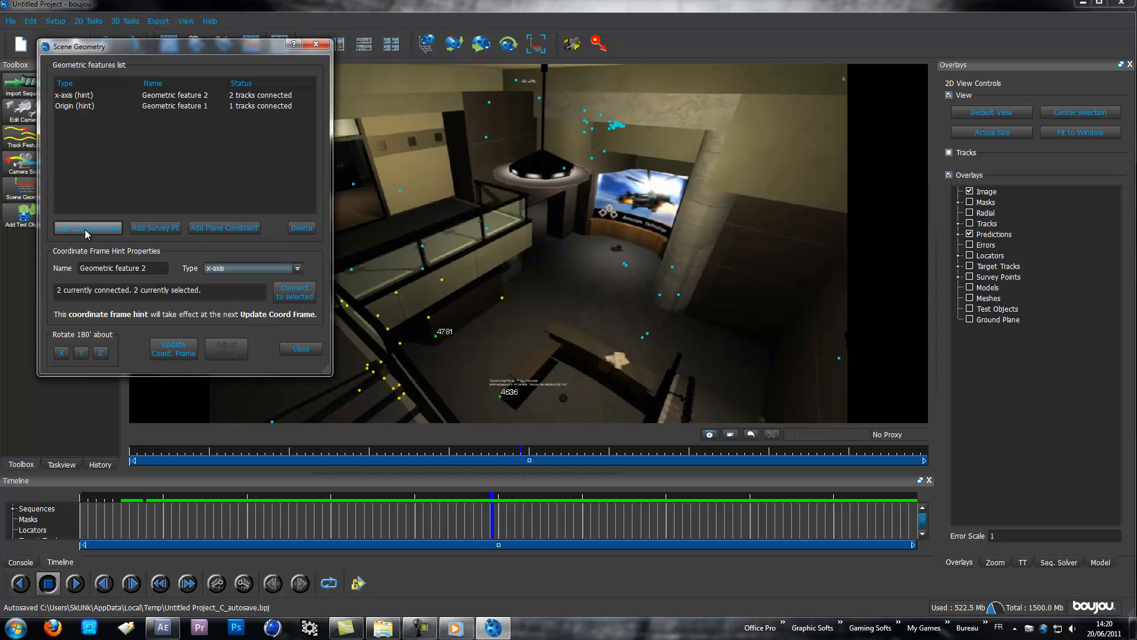
click(298, 269)
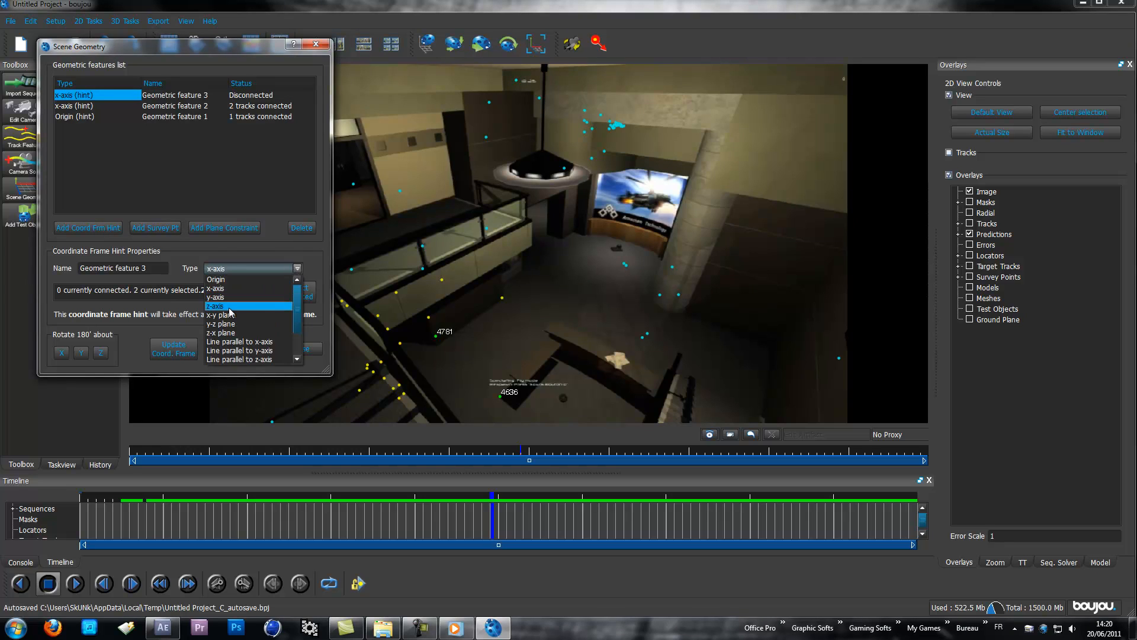
click(229, 308)
click(295, 292)
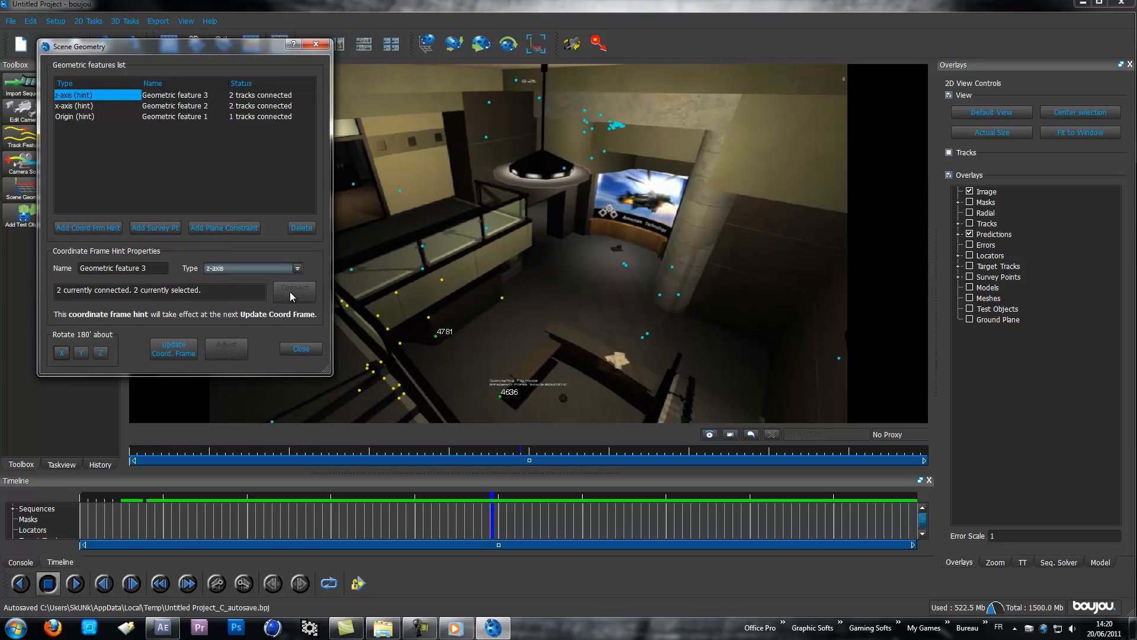
click(172, 351)
click(307, 349)
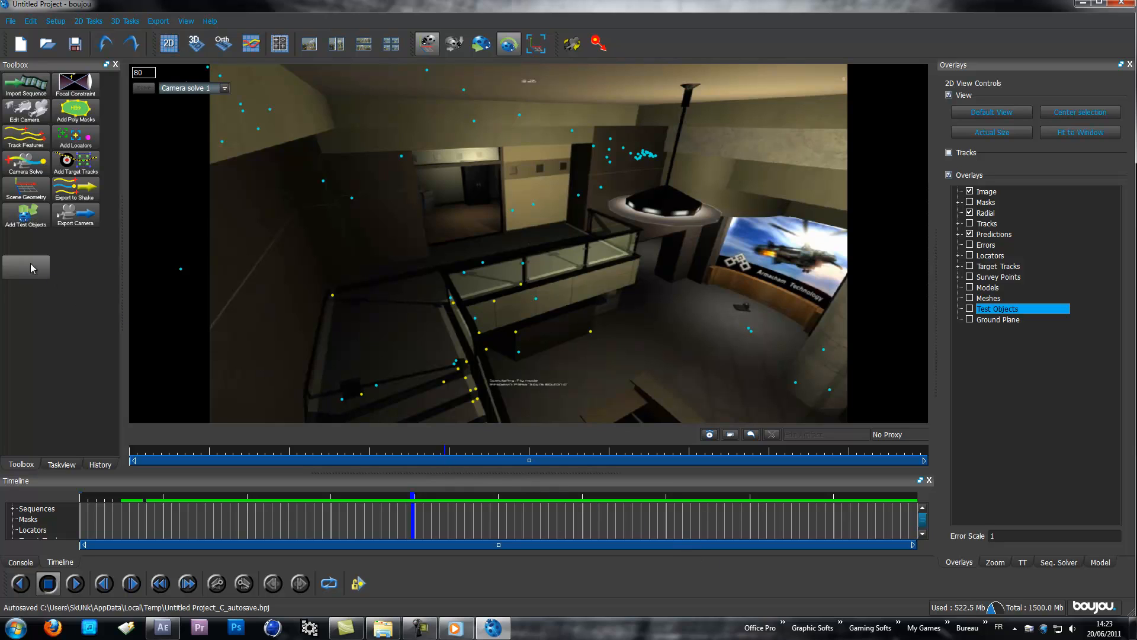
Step: Add a solid Ladybird test object to the scene and delete the duplicate Test object 1
click(27, 218)
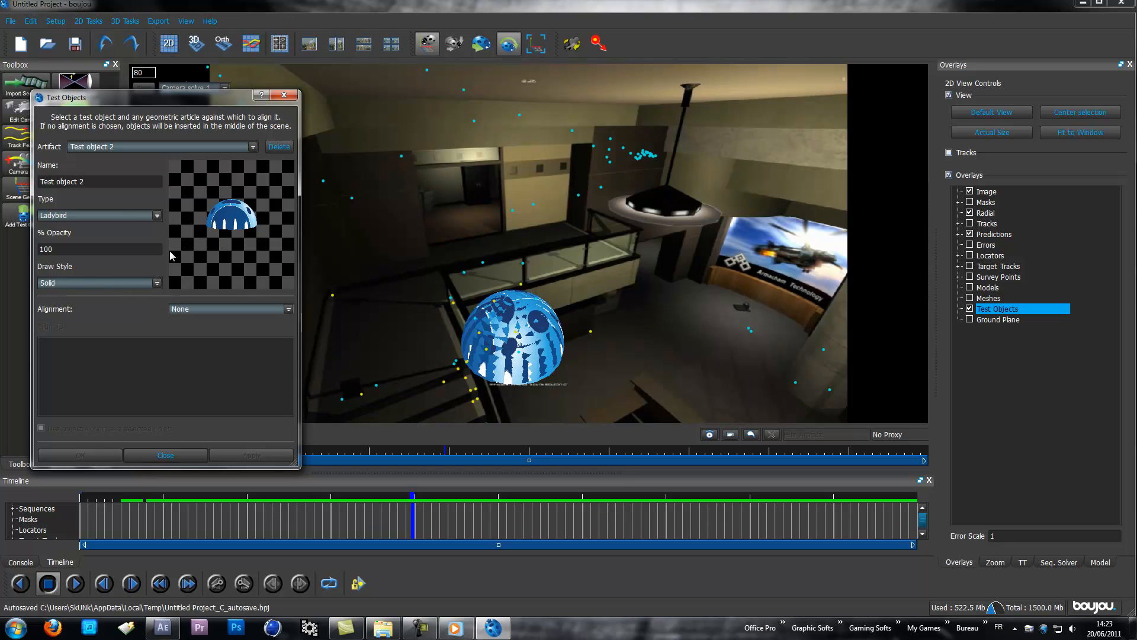
click(247, 147)
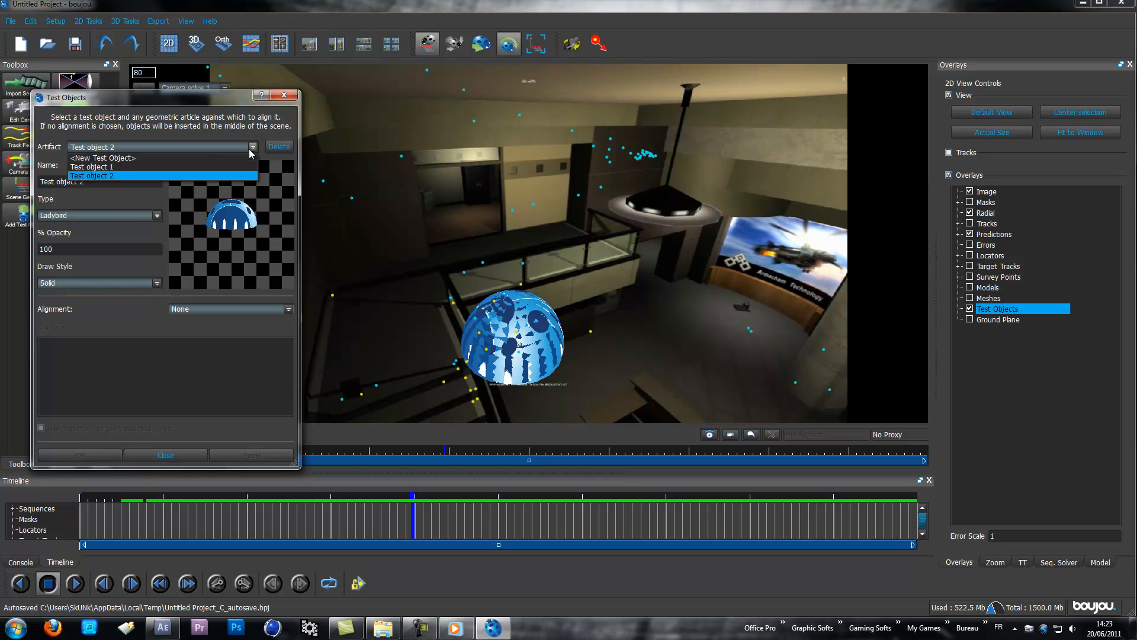
click(108, 169)
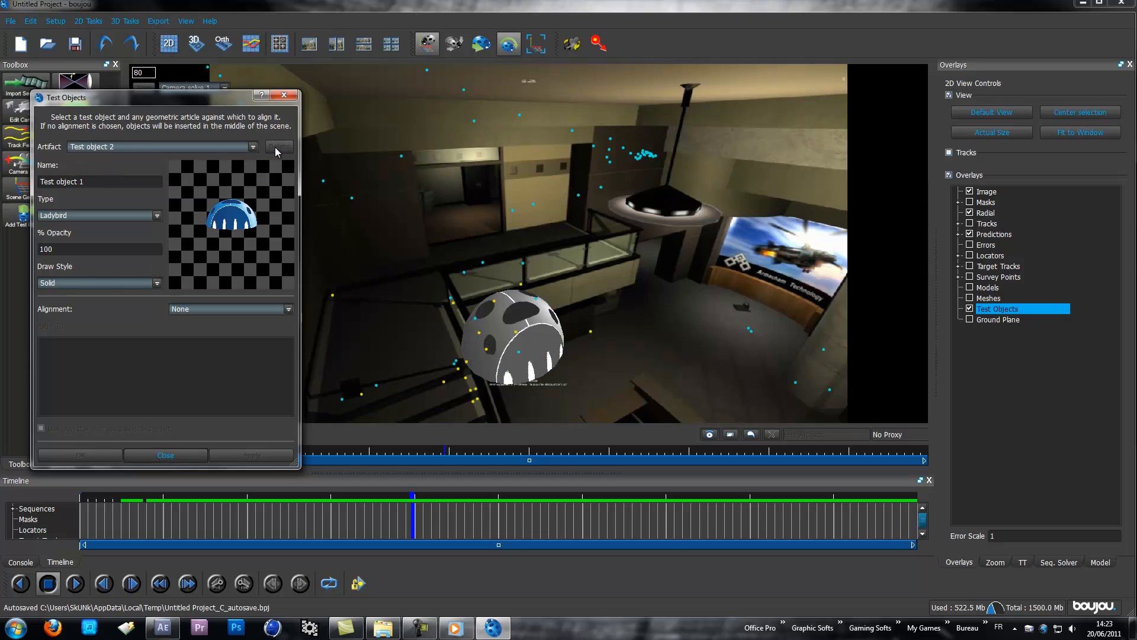
click(284, 95)
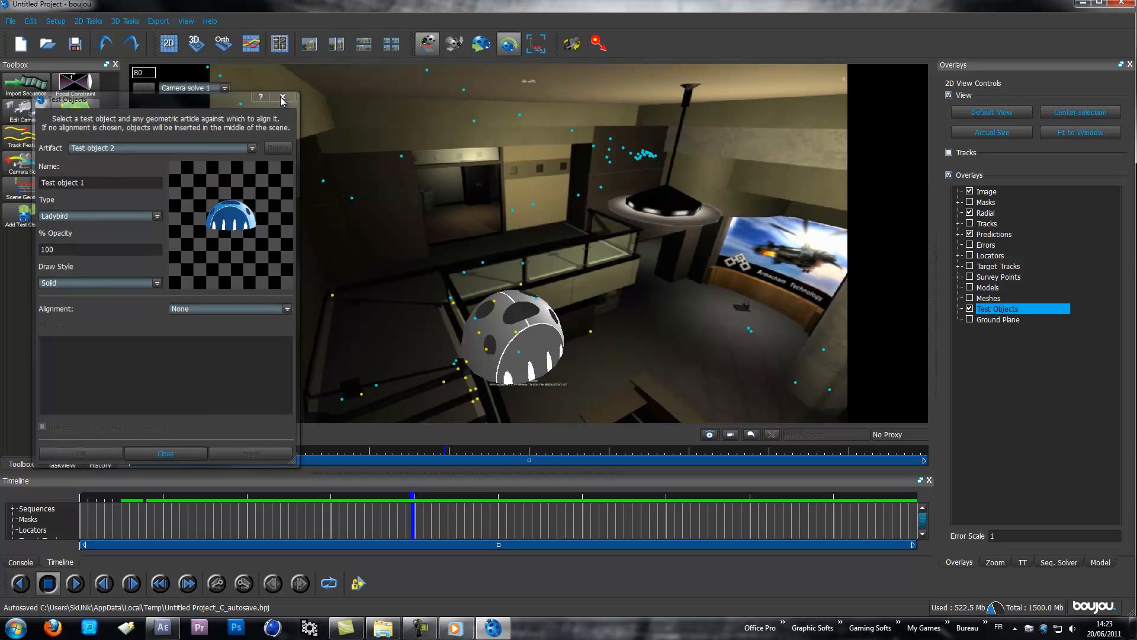
Step: Show the ground plane, check it and the test object up to frame 112, and hide both overlays
click(970, 319)
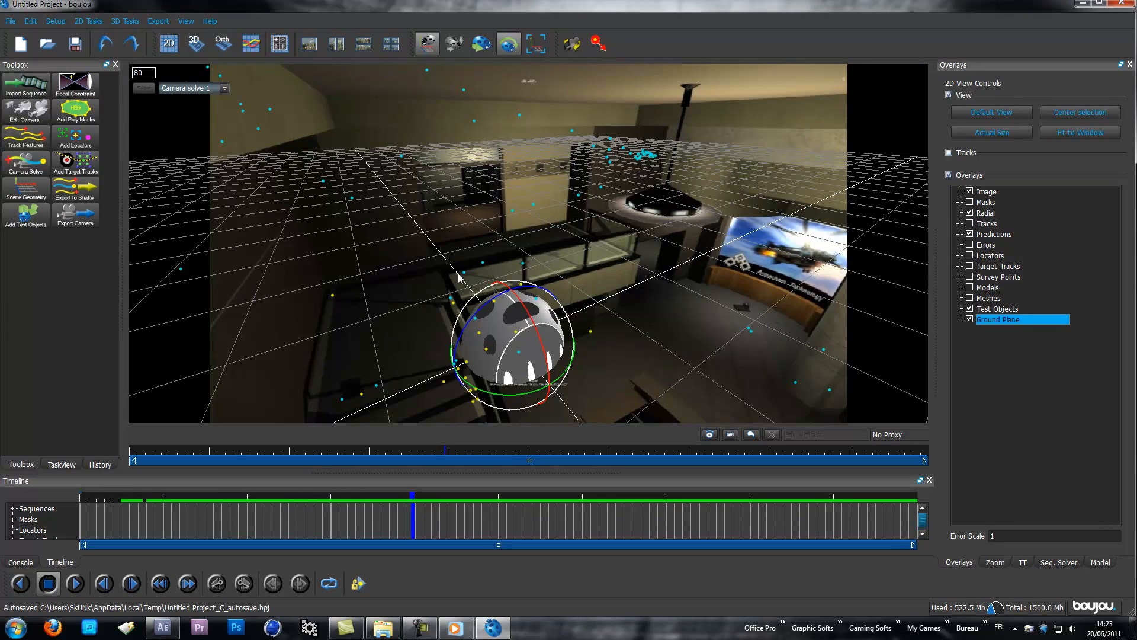
click(440, 455)
drag(440, 455, 574, 397)
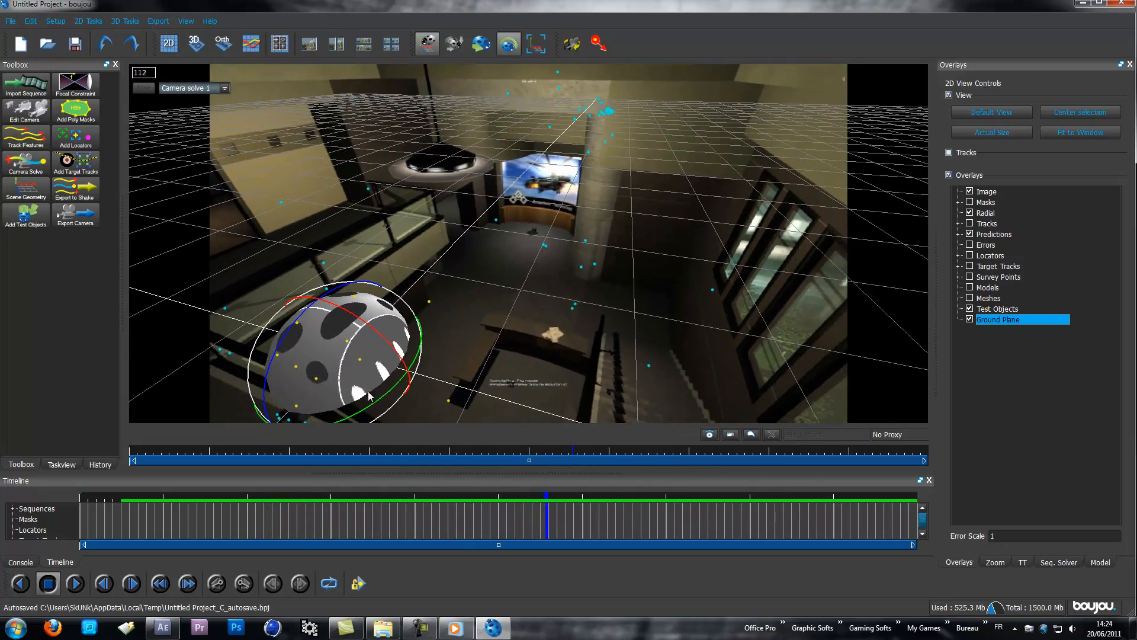
click(969, 320)
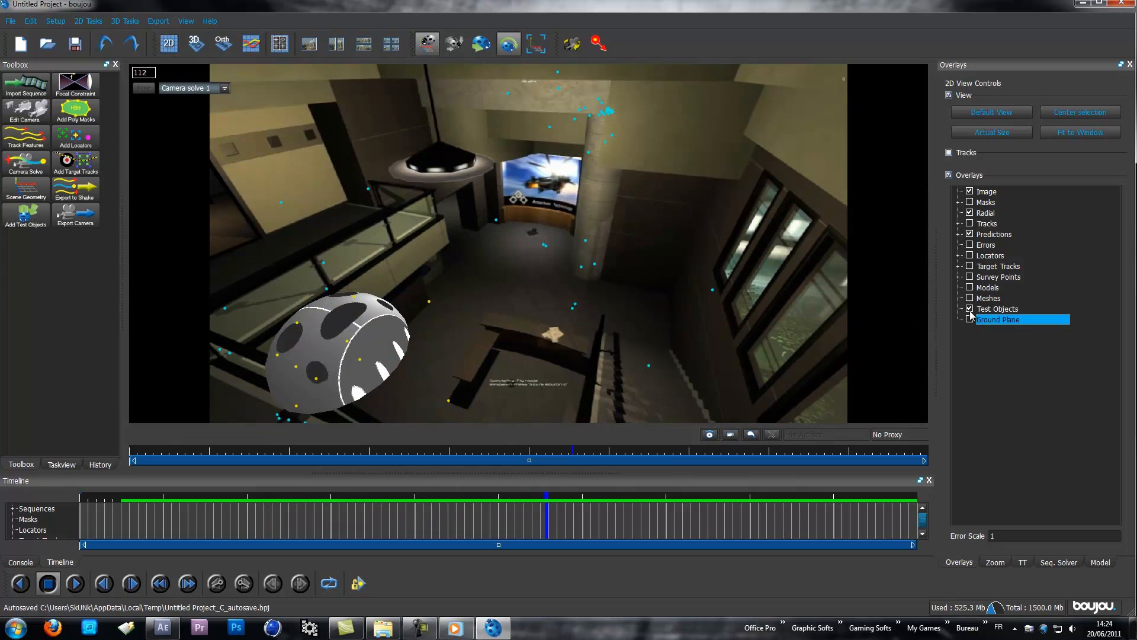
click(969, 309)
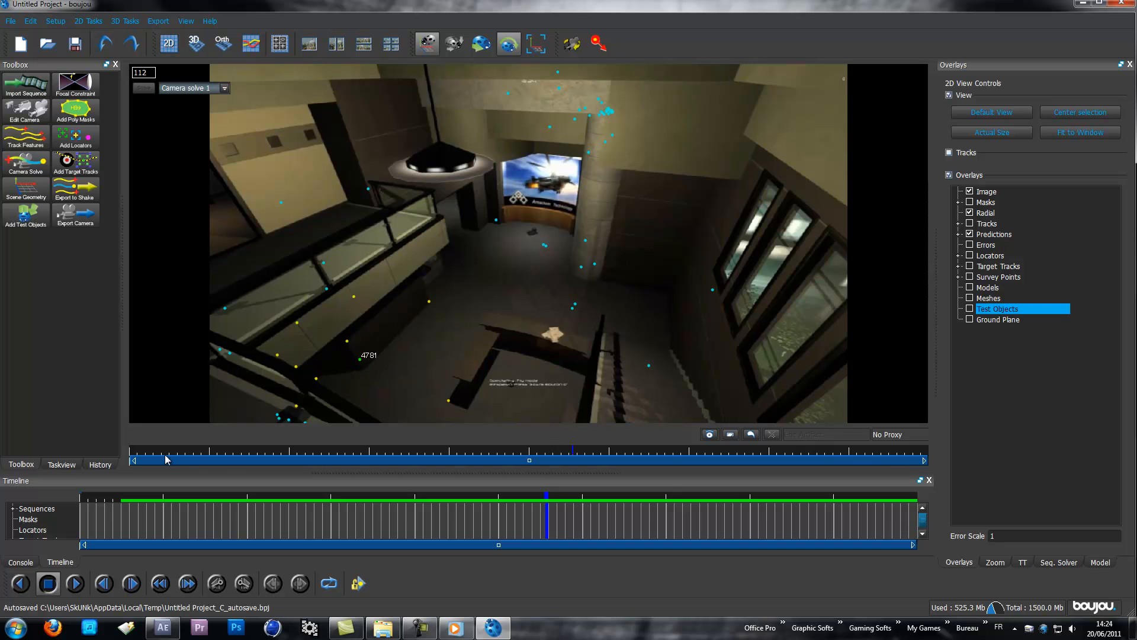
Step: Scrub through the sequence to frame 89 and flag track 4781 for export
click(134, 456)
drag(137, 457, 486, 503)
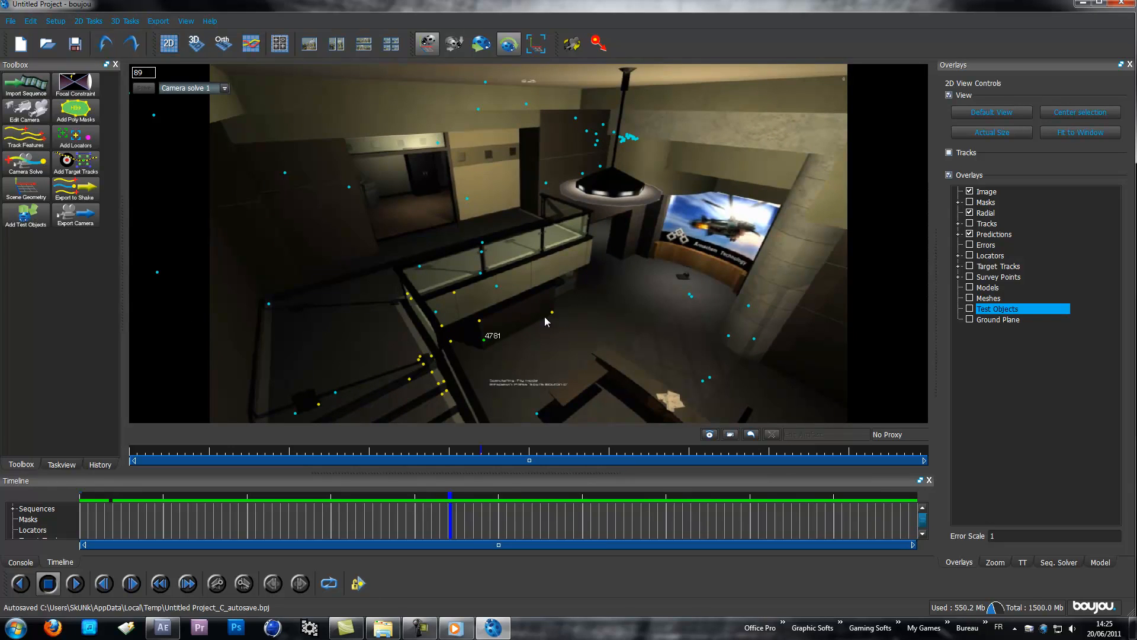
right_click(484, 341)
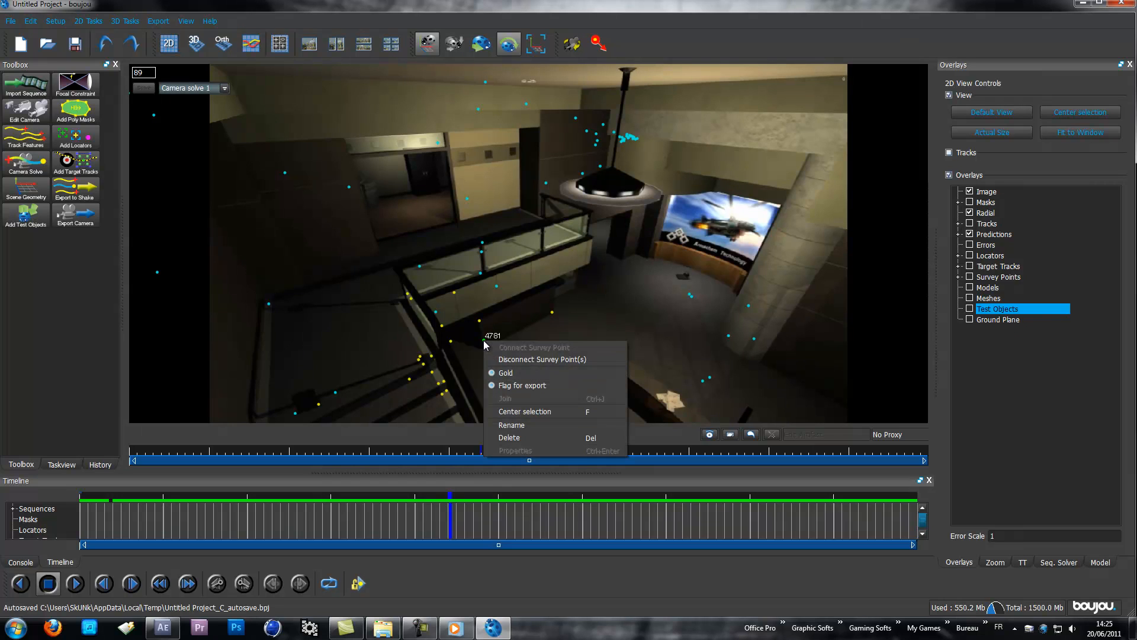
click(492, 385)
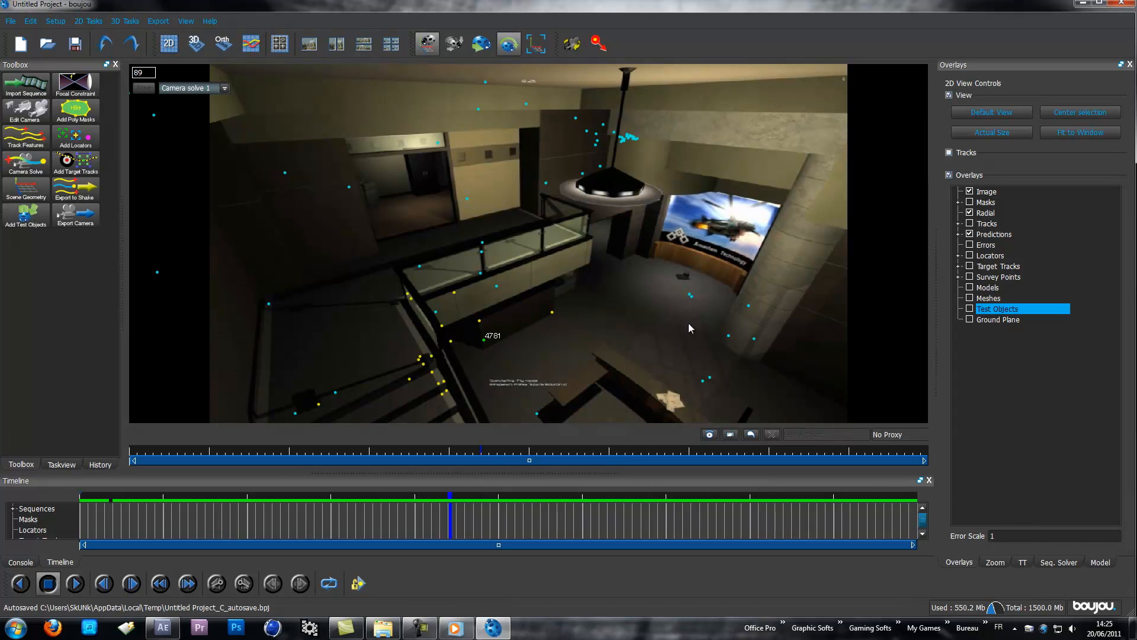
Step: Configure the camera export as After Effects (Maya) with flagged tracks only and a scene scale of 100
click(78, 218)
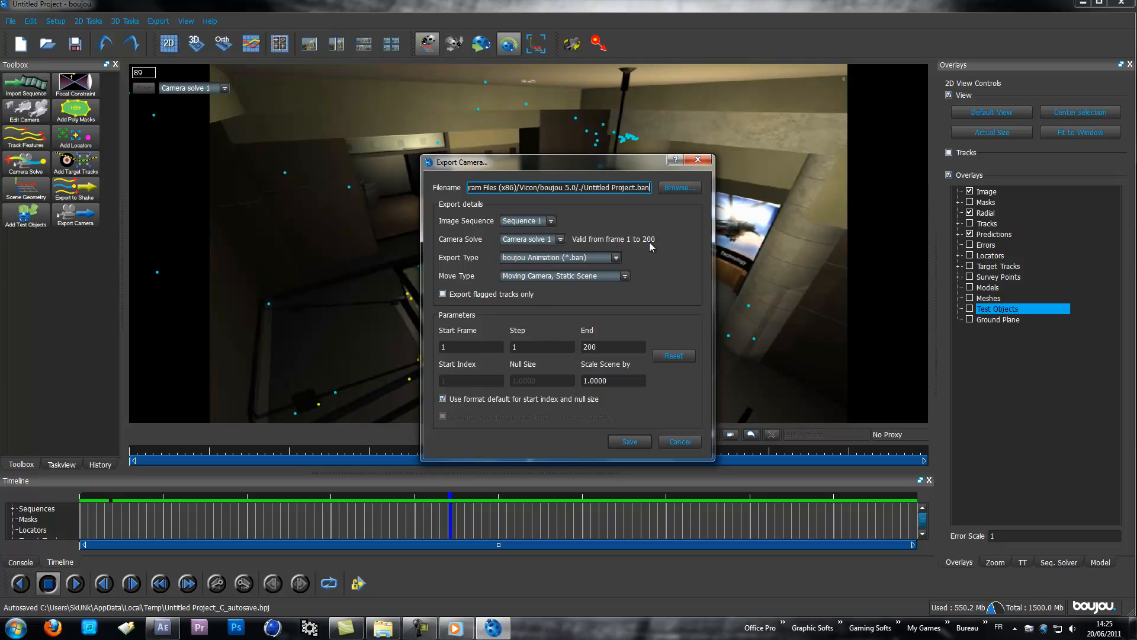
click(616, 258)
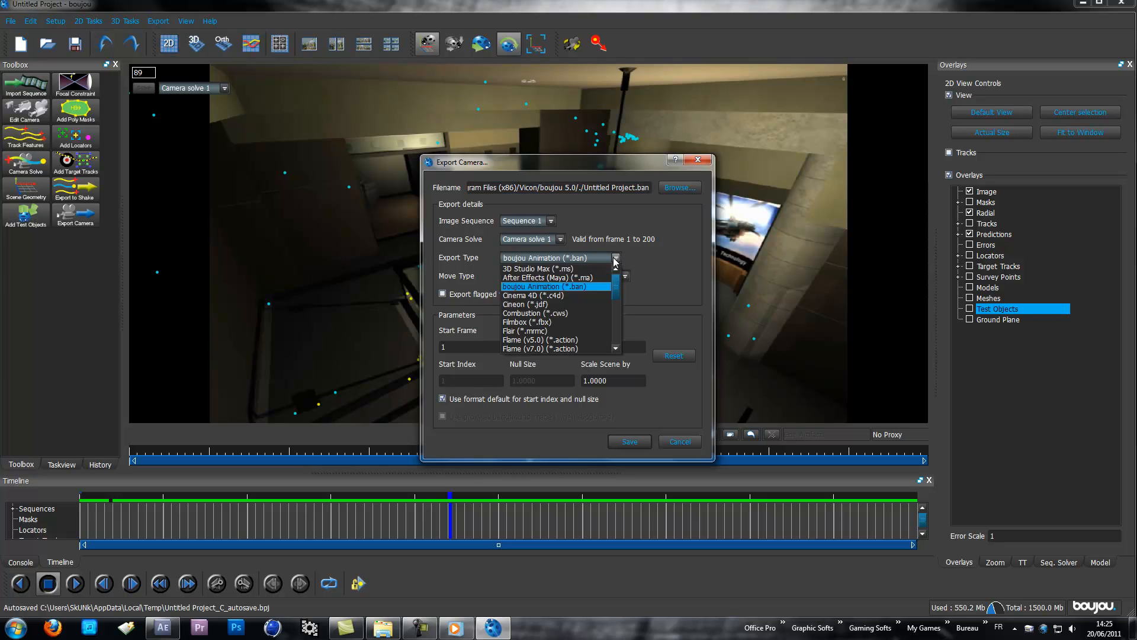
click(538, 278)
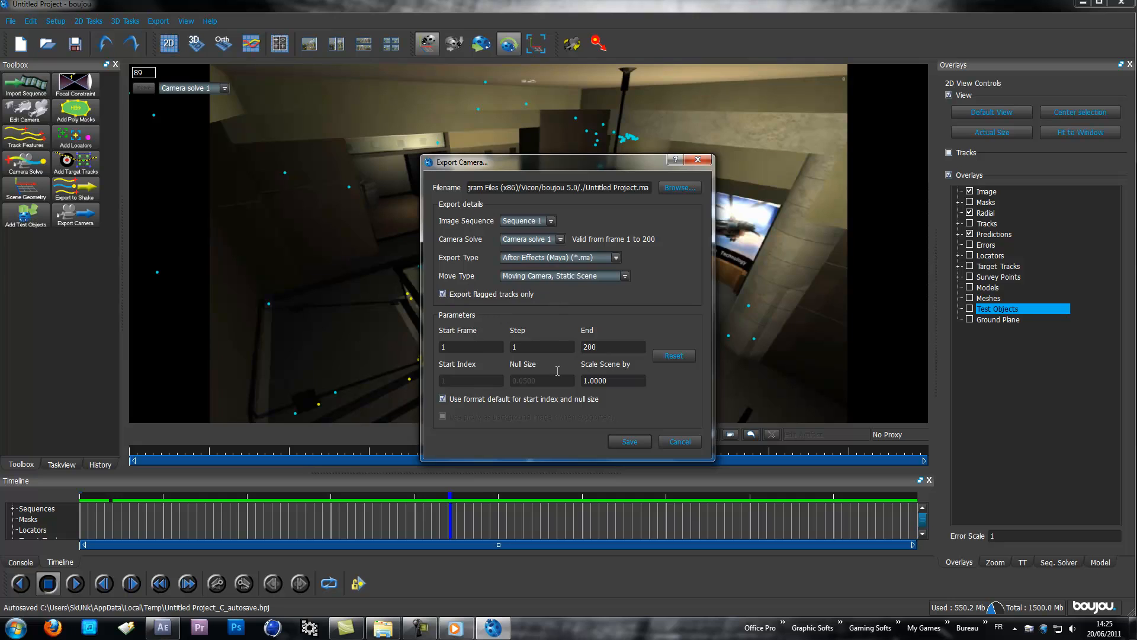
double_click(609, 381)
text(10)
Step: Save the camera export as Untitled Project.ma on the desktop and switch to After Effects
click(688, 189)
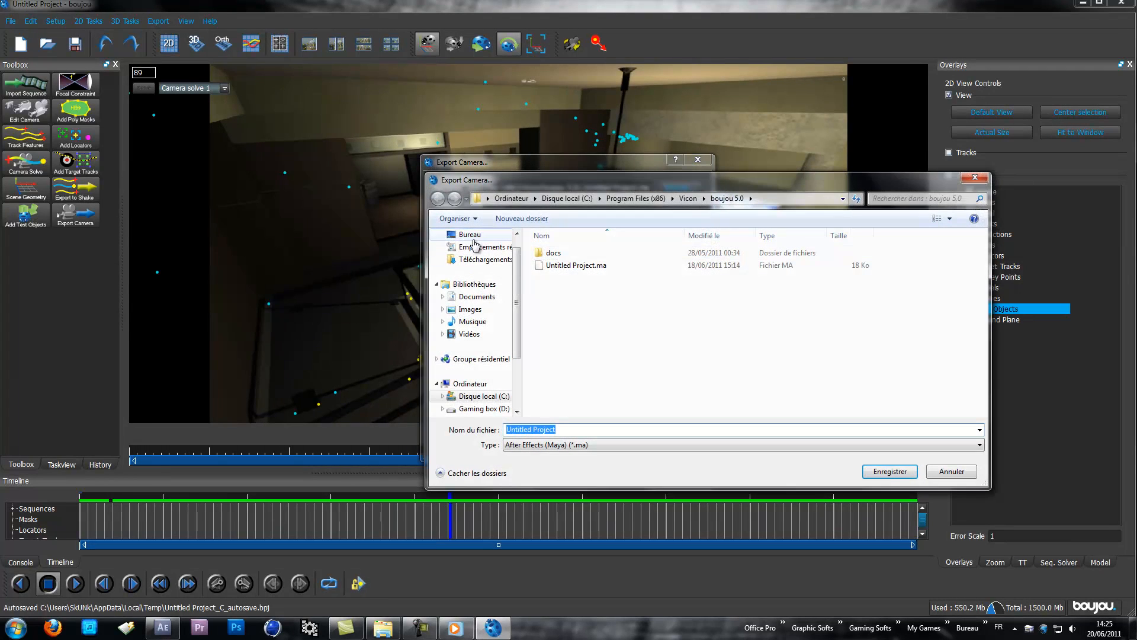
click(471, 236)
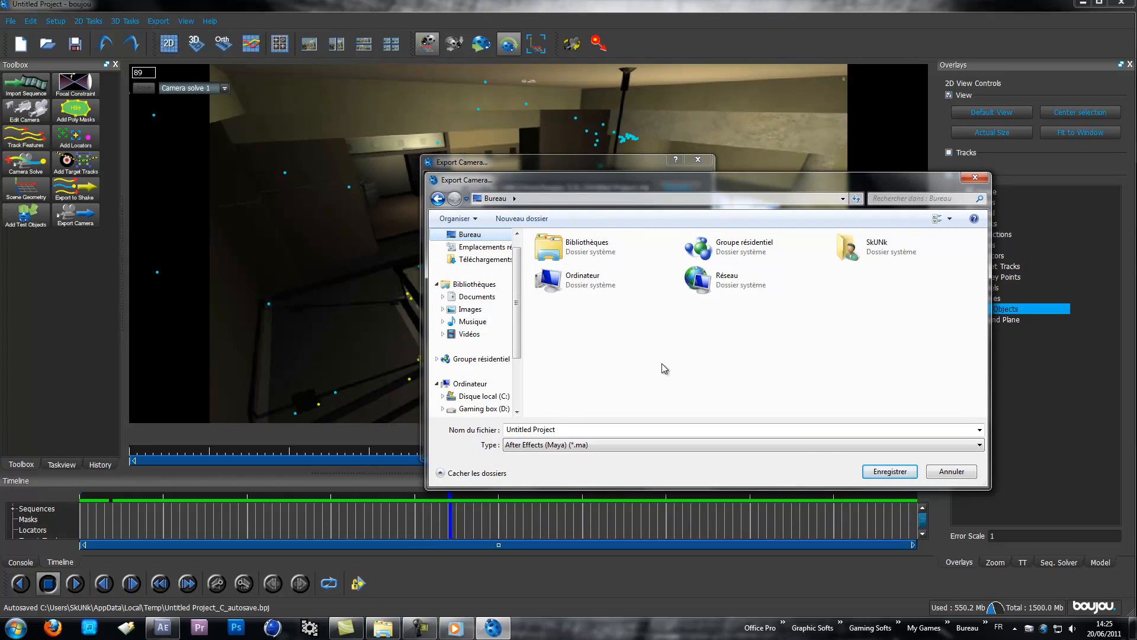
click(889, 472)
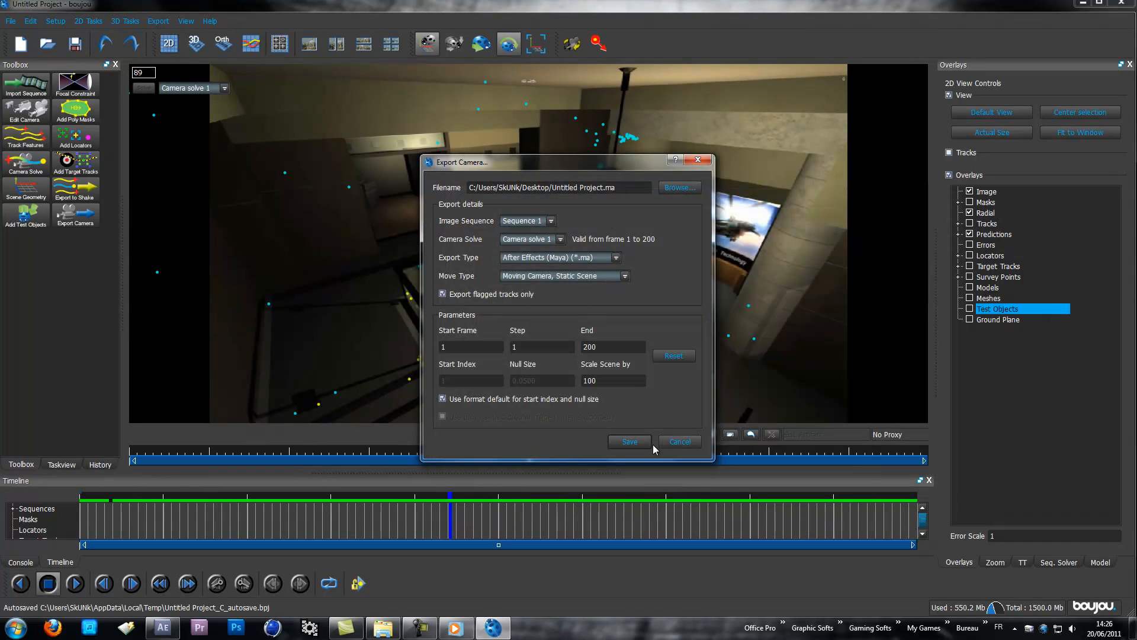
click(621, 448)
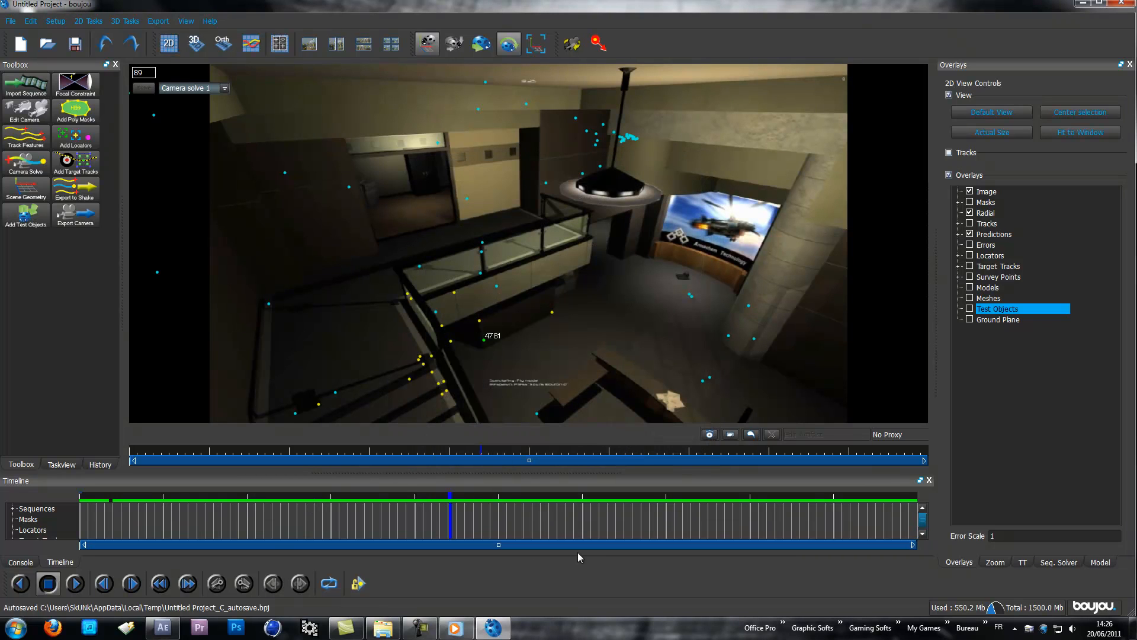
click(159, 631)
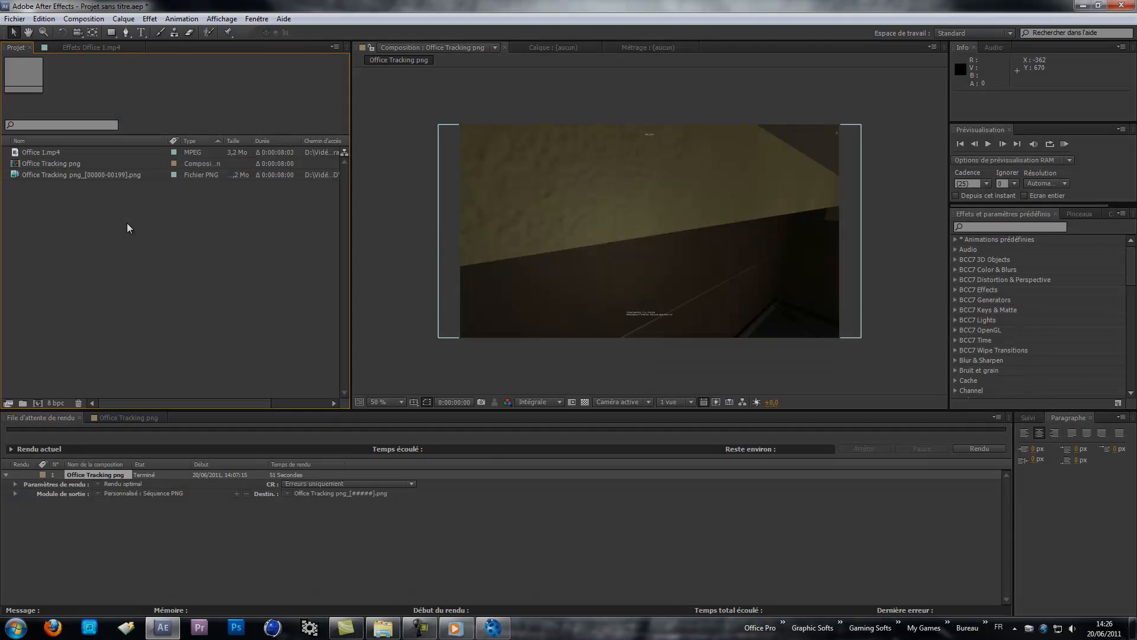